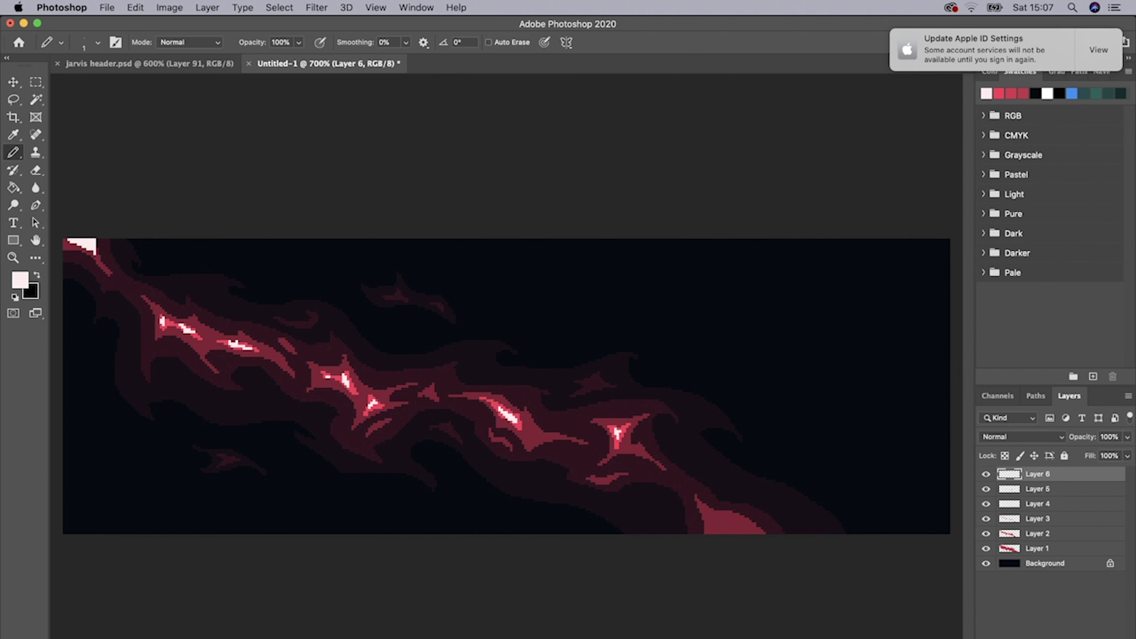
# Step: Add a new layer and paint three soft red 200 px brush dabs at right, centre and upper left
pyautogui.press('alt+shift+super+n')
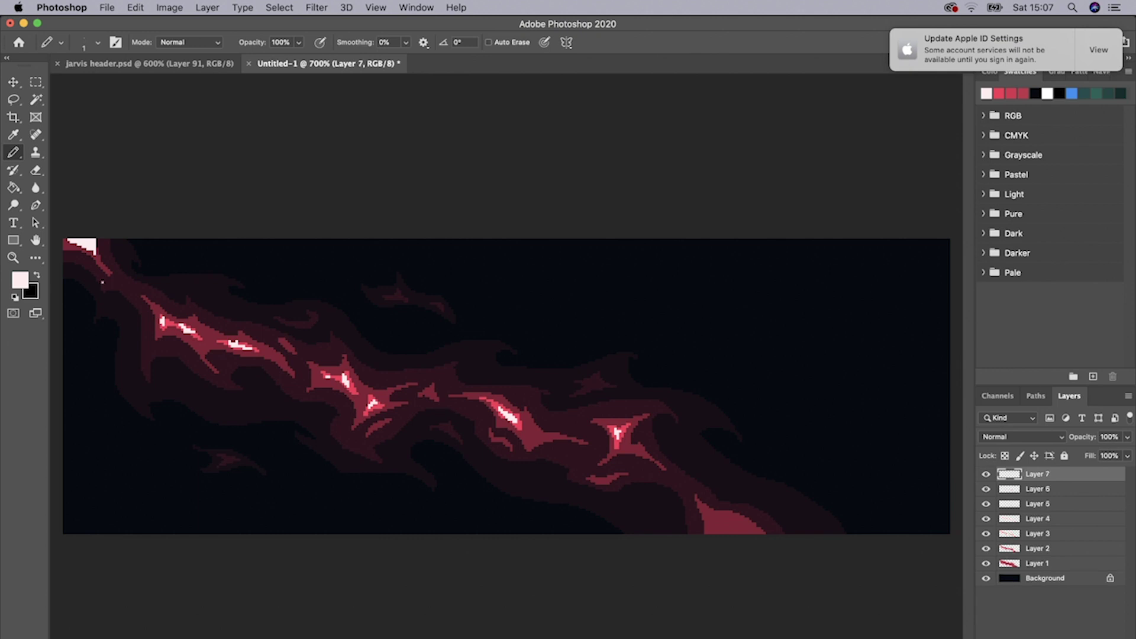
pyautogui.rightClick(13, 152)
pyautogui.click(54, 152)
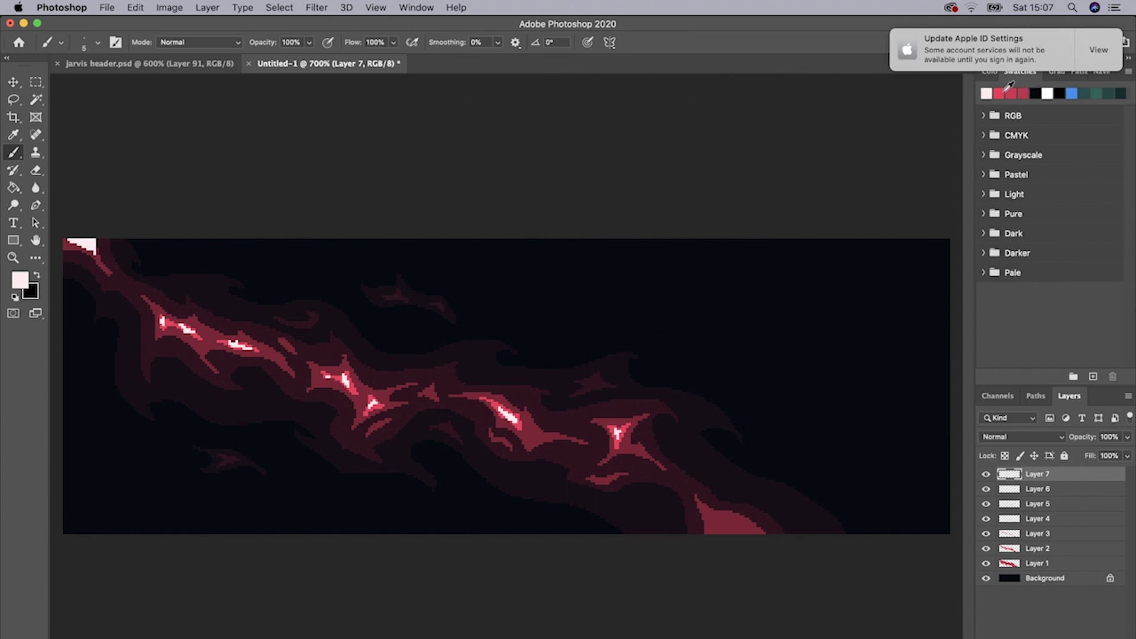
pyautogui.click(1002, 92)
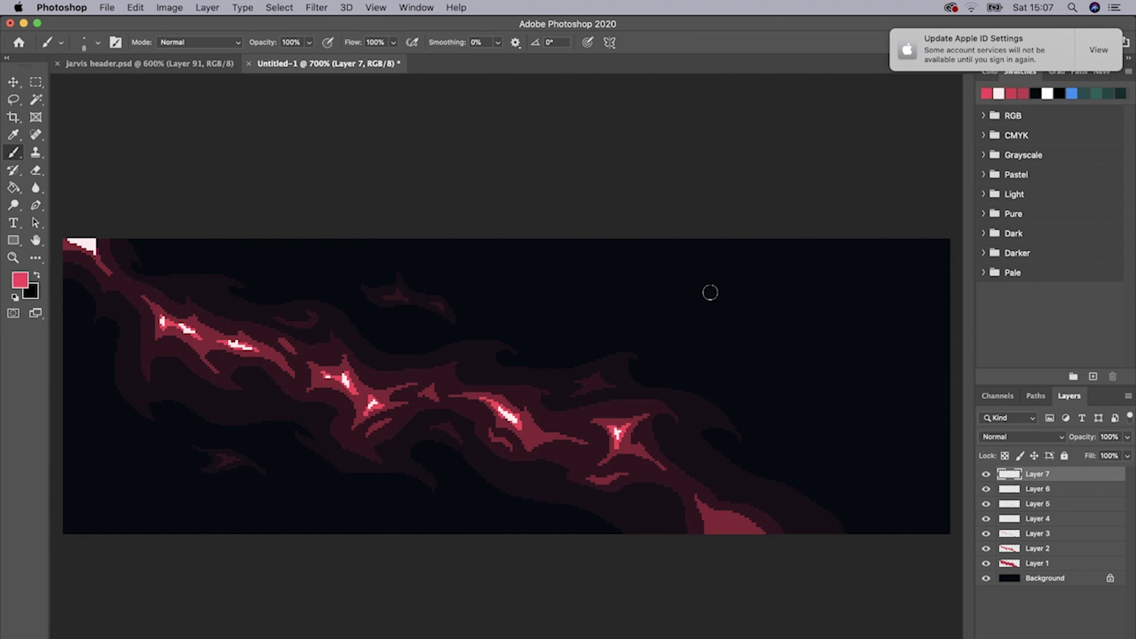
pyautogui.press(']')
pyautogui.press(']')
pyautogui.press(']')
pyautogui.press(']')
pyautogui.press(']')
pyautogui.press(']')
pyautogui.press(']')
pyautogui.press(']')
pyautogui.press(']')
pyautogui.press(']')
pyautogui.press(']')
pyautogui.press(']')
pyautogui.press(']')
pyautogui.press(']')
pyautogui.press(']')
pyautogui.press(']')
pyautogui.press(']')
pyautogui.press(']')
pyautogui.press(']')
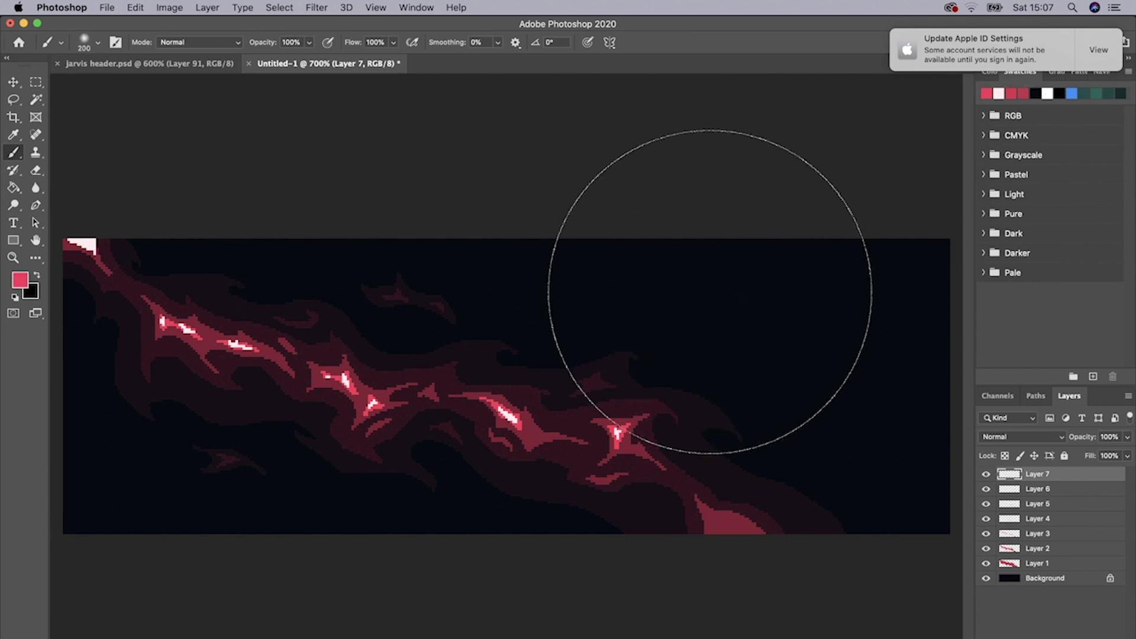
pyautogui.press(']')
pyautogui.press(']')
pyautogui.press(']')
pyautogui.press(']')
pyautogui.press('[')
pyautogui.press('[')
pyautogui.press('[')
pyautogui.press('[')
pyautogui.press(']')
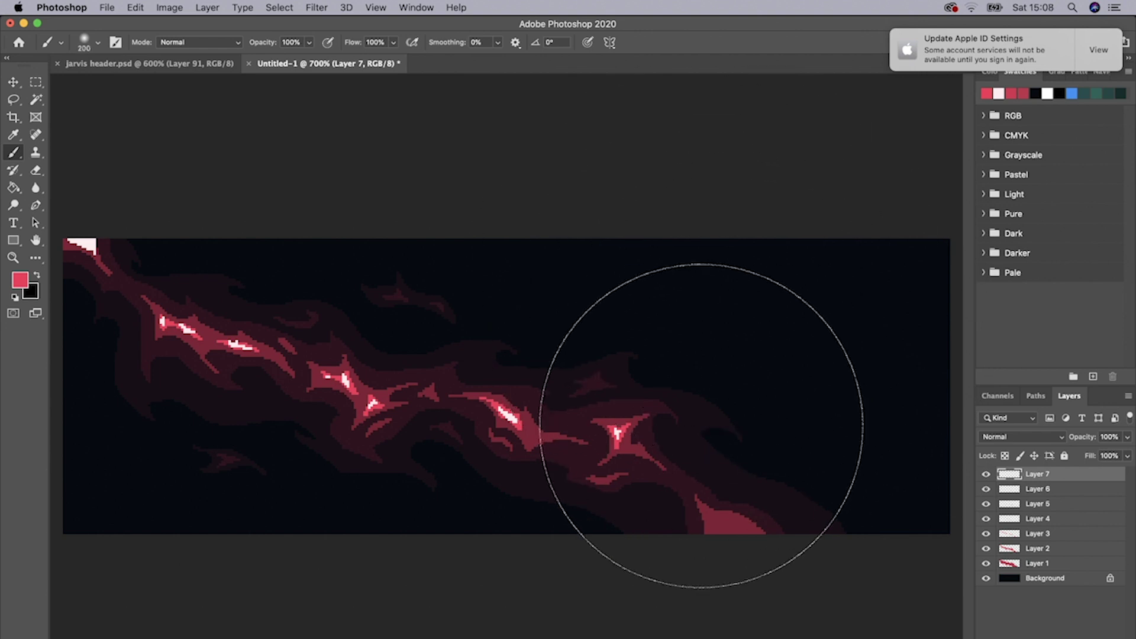
pyautogui.press(']')
pyautogui.click(685, 419)
pyautogui.click(387, 394)
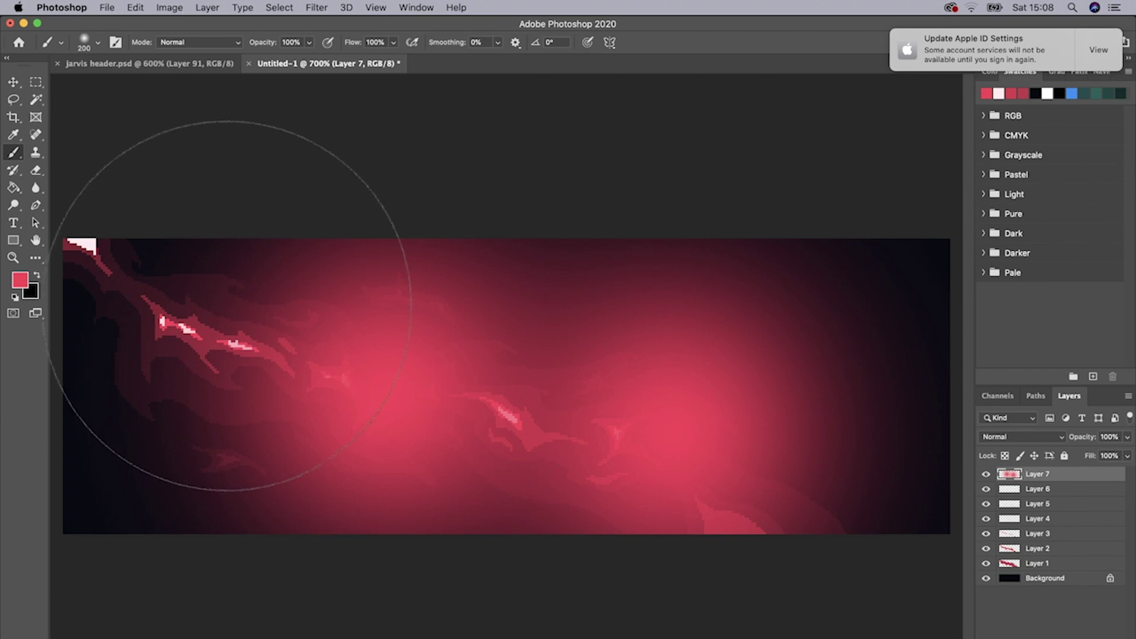
pyautogui.click(198, 260)
# Step: Blend Layer 7 as Linear Dodge (Add) at 24% opacity and add Layer 8 above it
pyautogui.click(1051, 441)
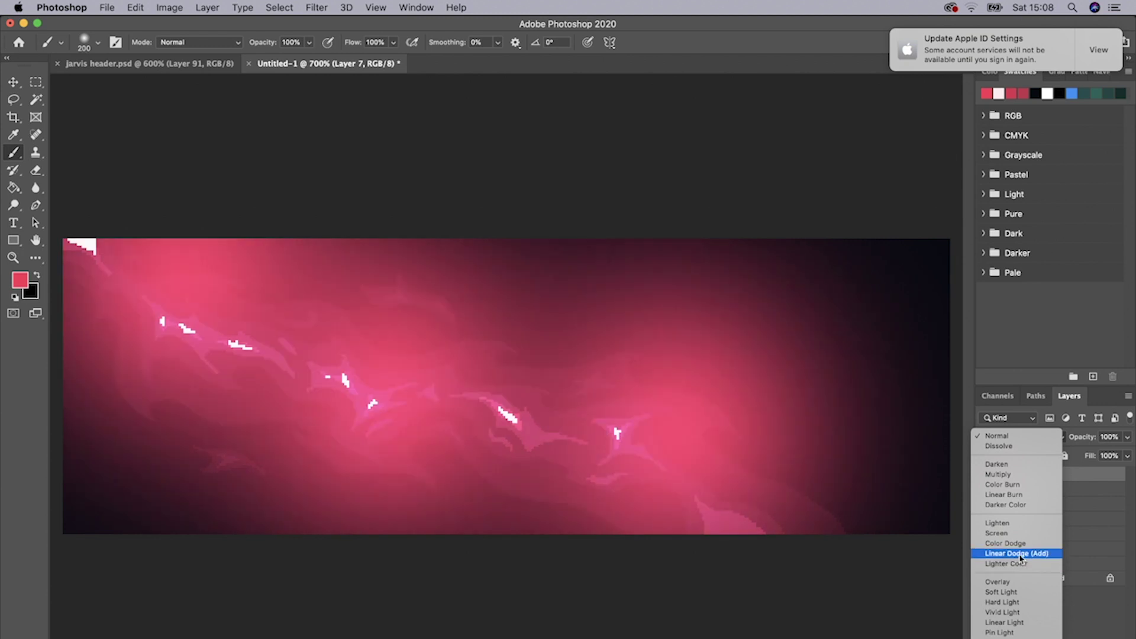
pyautogui.click(1019, 558)
pyautogui.click(1127, 436)
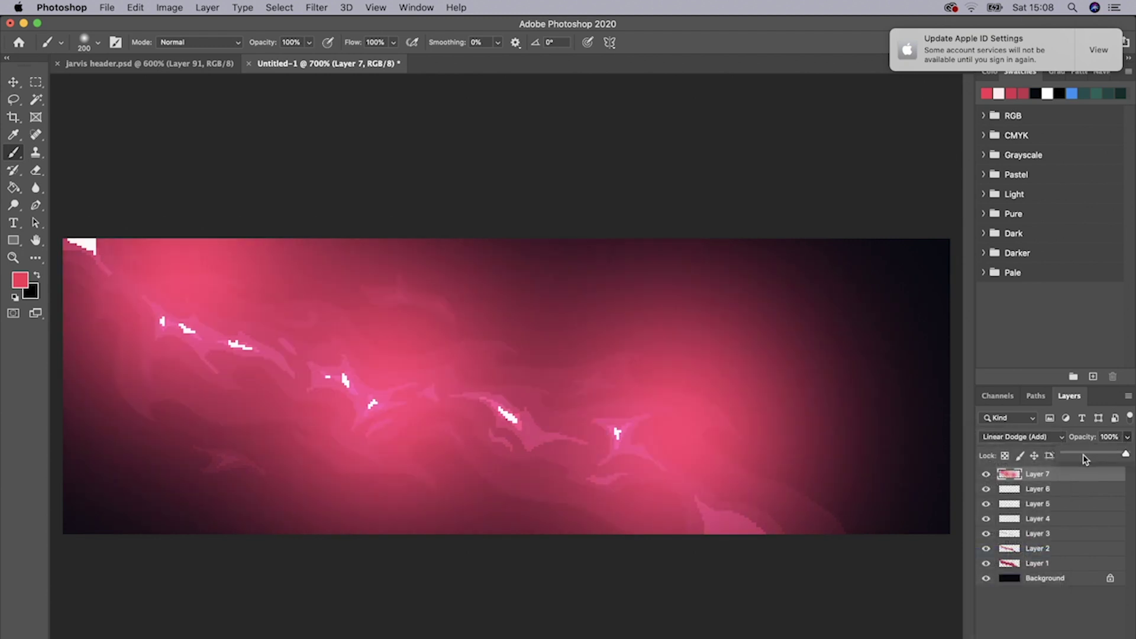
pyautogui.moveTo(1085, 458); pyautogui.dragTo(1080, 458)
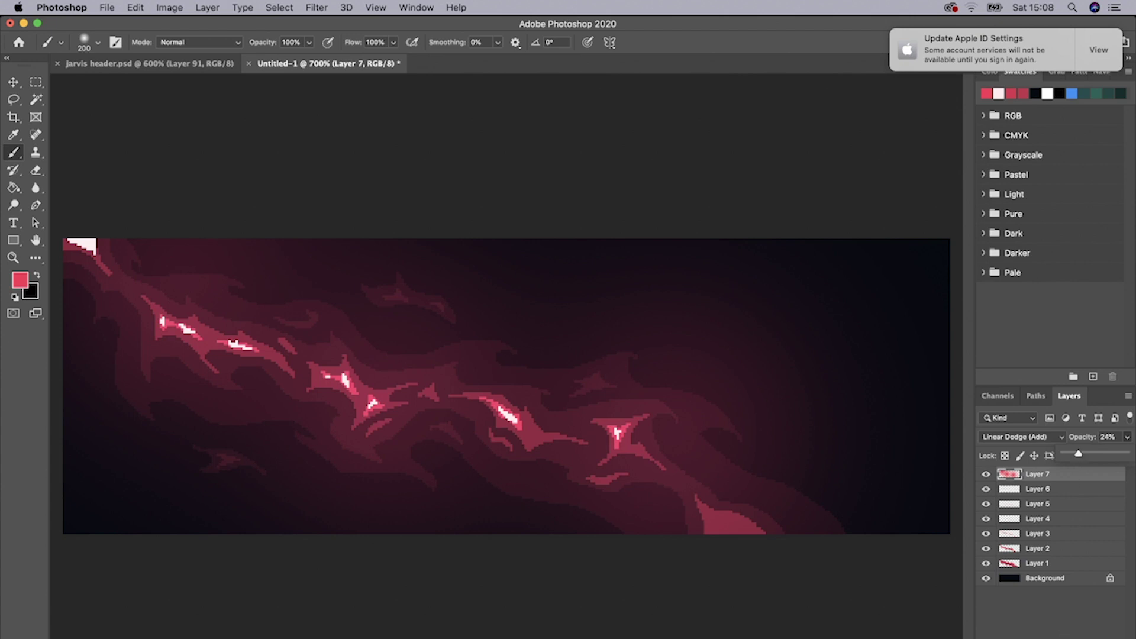
pyautogui.press('super+shift+alt+n')
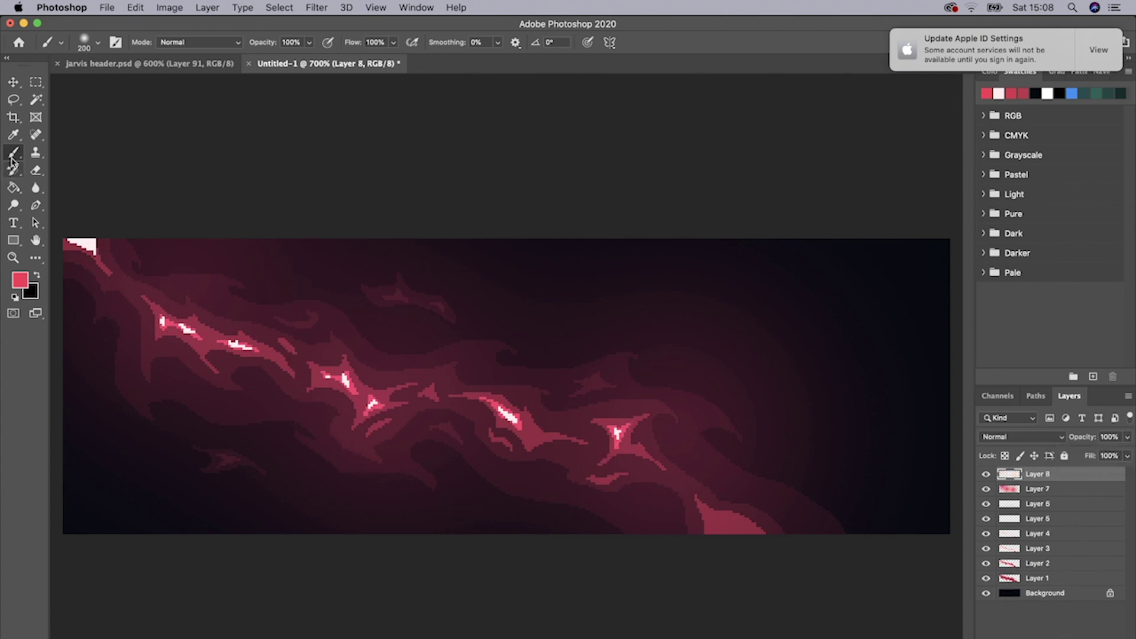
# Step: Switch to the Pencil tool with a white foreground colour at 25% opacity
pyautogui.moveTo(13, 153); pyautogui.dragTo(44, 169)
pyautogui.click(44, 166)
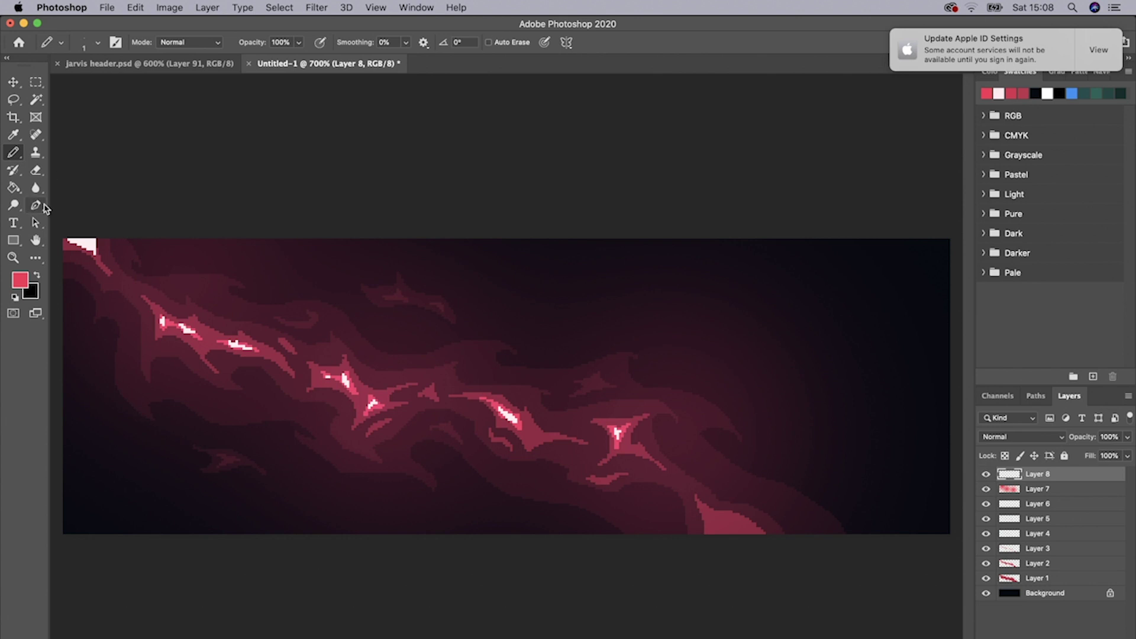
pyautogui.click(15, 297)
pyautogui.click(37, 276)
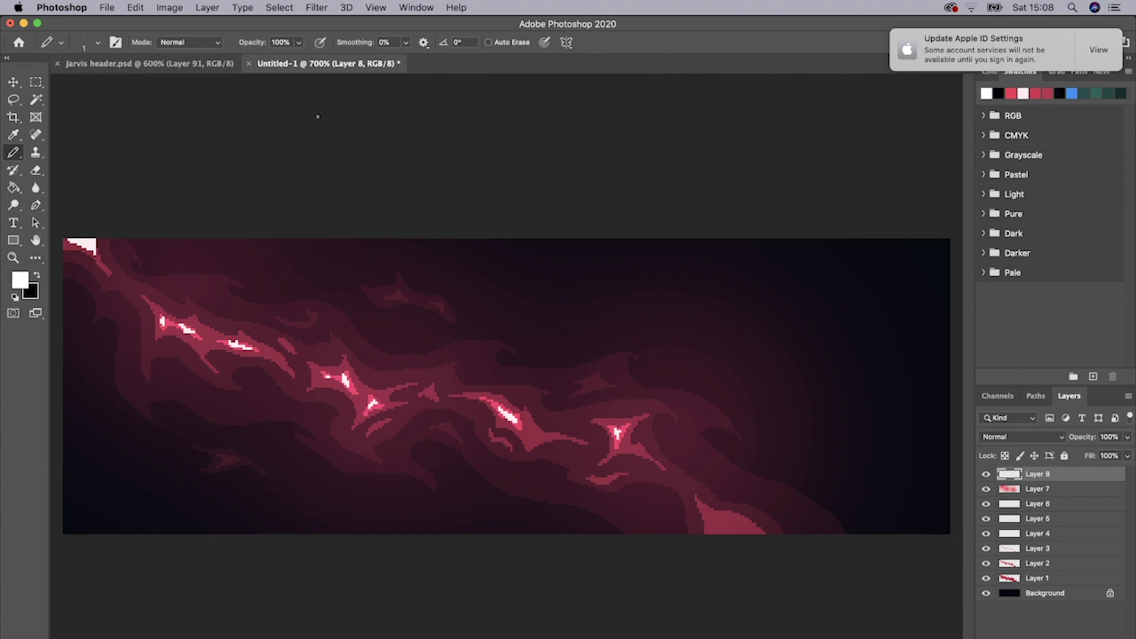
pyautogui.click(299, 42)
pyautogui.moveTo(302, 58); pyautogui.dragTo(253, 60)
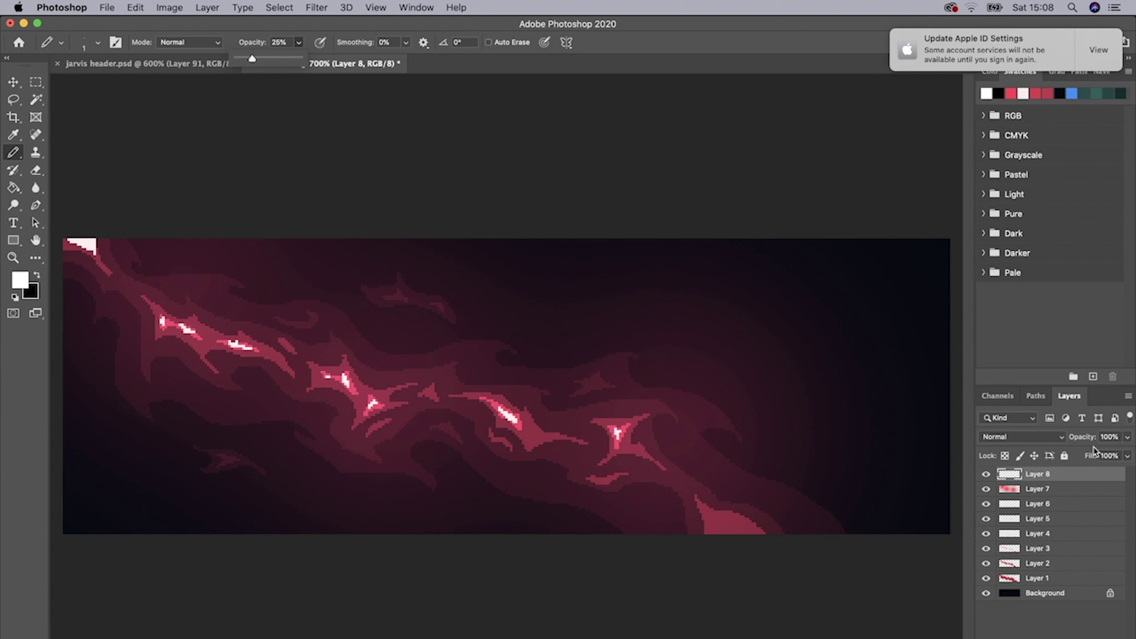
pyautogui.click(1053, 442)
# Step: Blend Layer 8 as Overlay and add an empty Layer 9 on top
pyautogui.click(1049, 439)
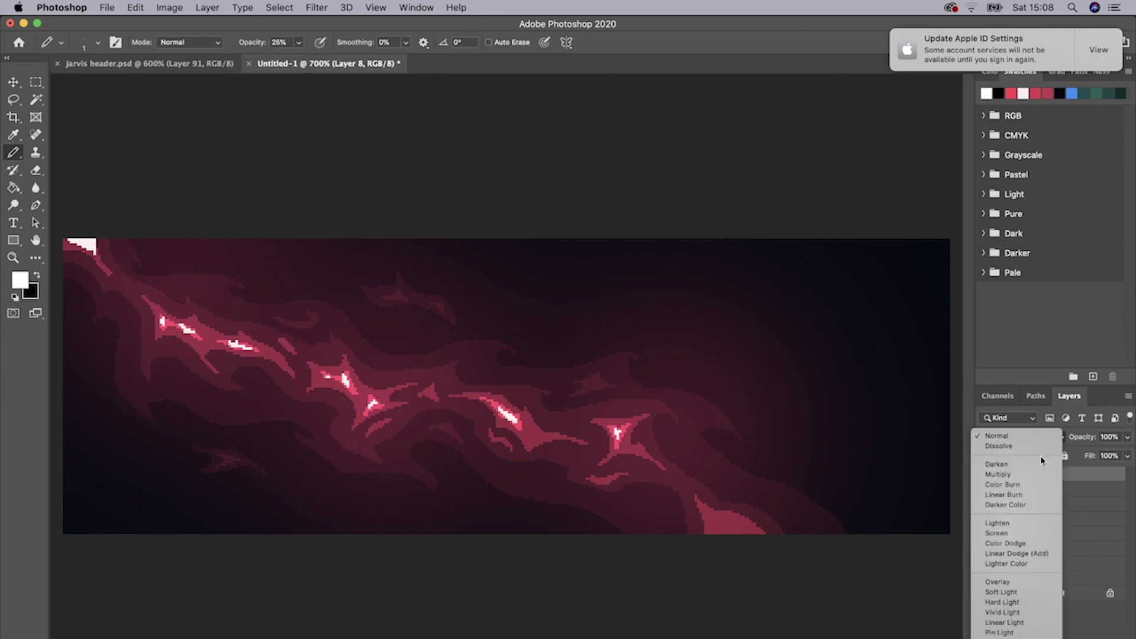
pyautogui.click(1006, 582)
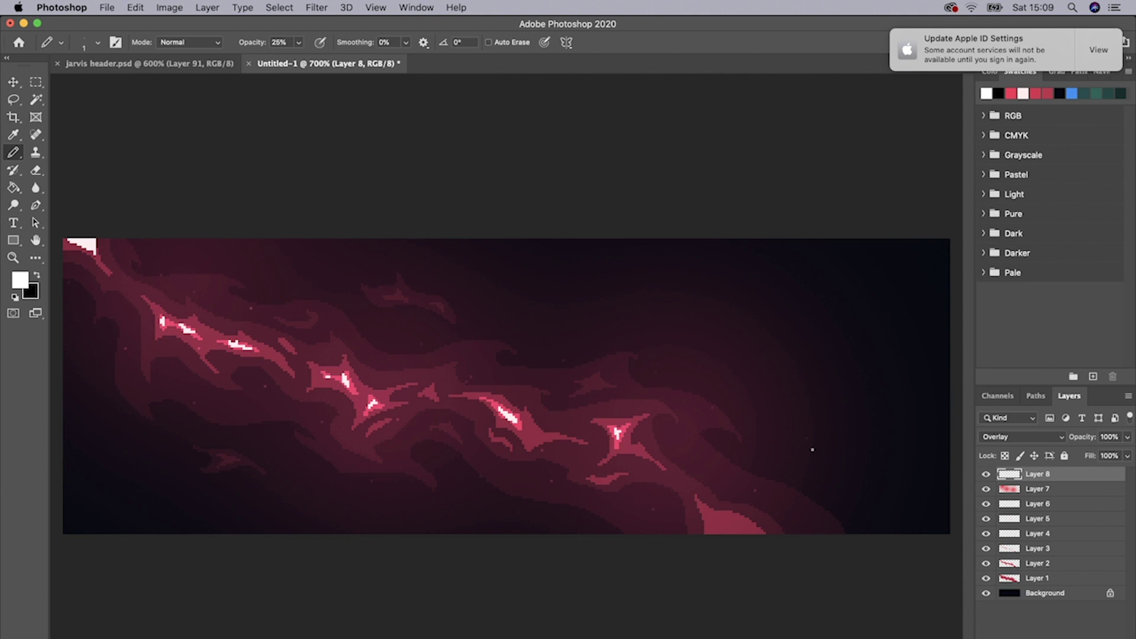
pyautogui.press('alt+shift+super+n')
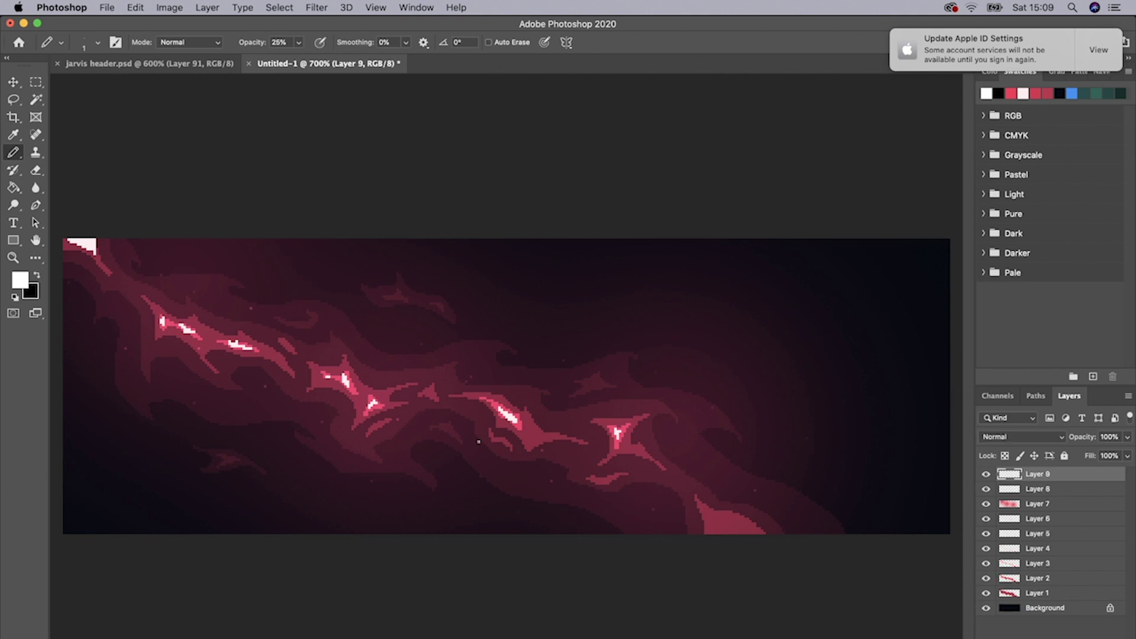
# Step: Restore Pencil opacity to 100% and dot white star pixels, checking the jarvis header.psd reference
pyautogui.click(299, 42)
pyautogui.moveTo(299, 59); pyautogui.dragTo(464, 63)
pyautogui.click(197, 65)
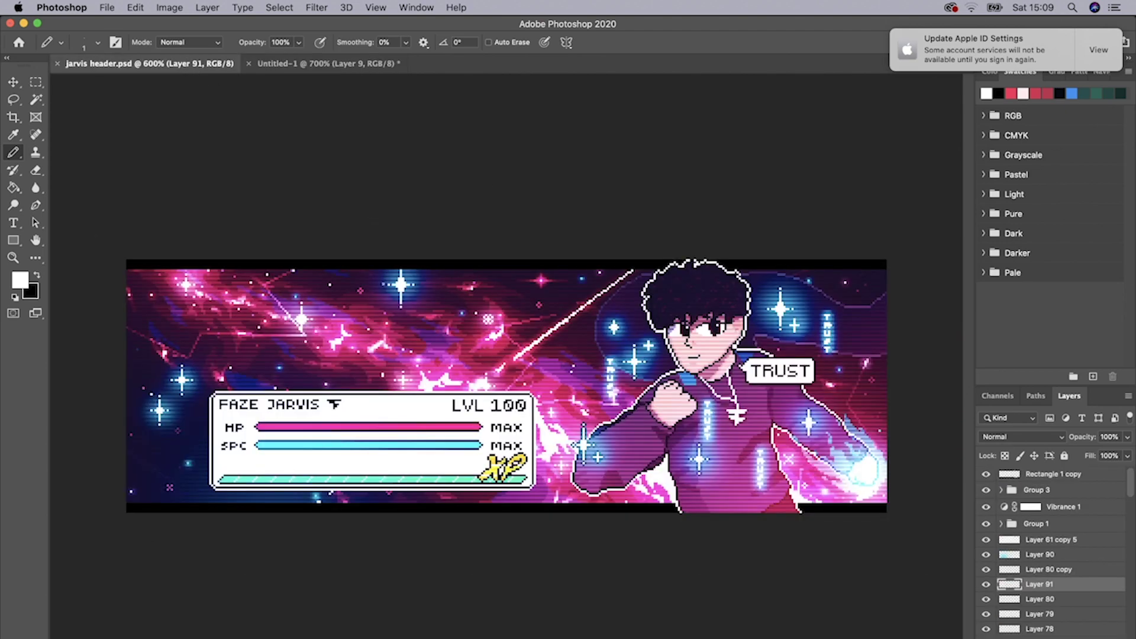
pyautogui.click(359, 66)
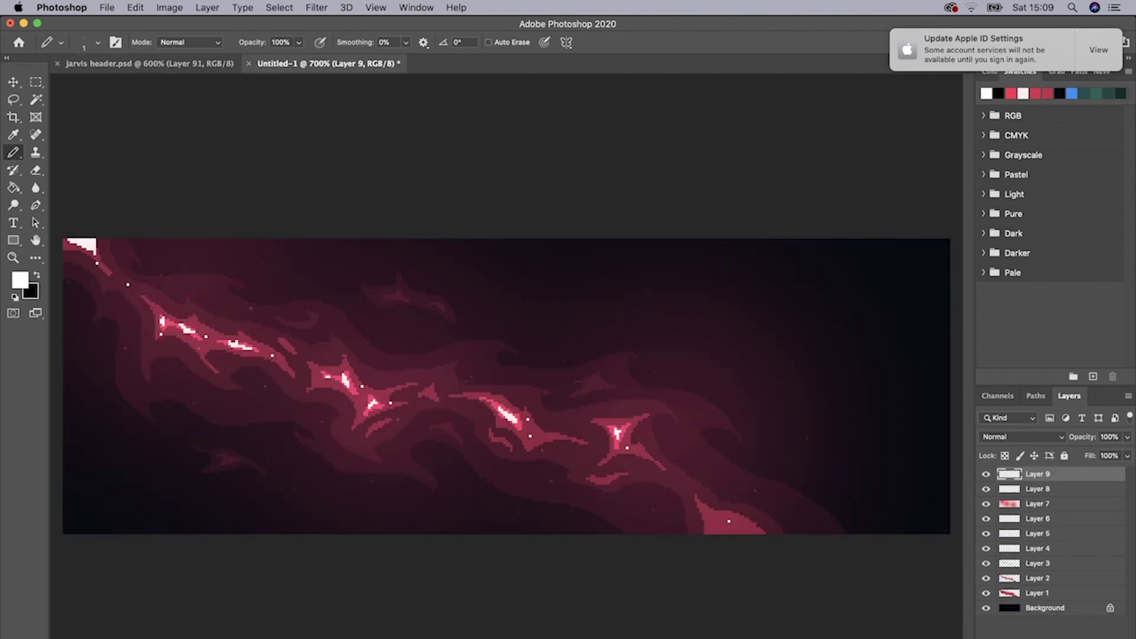
pyautogui.click(1064, 637)
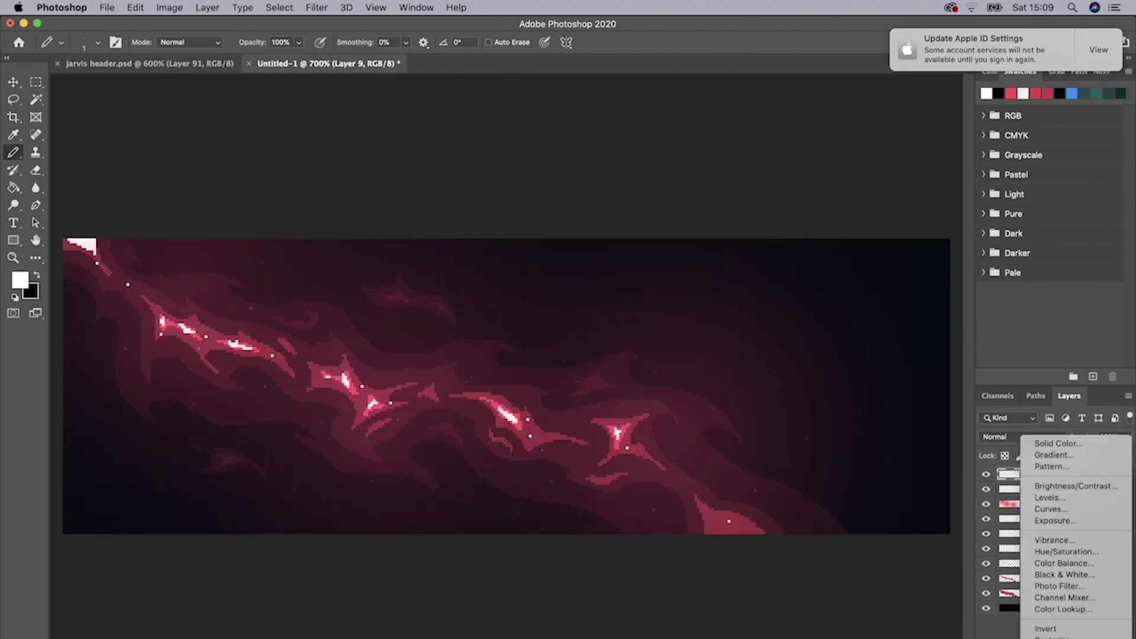
# Step: Add Brightness/Contrast at -14, a two-point Curves adjustment, and Exposure at +0.67
pyautogui.click(1059, 487)
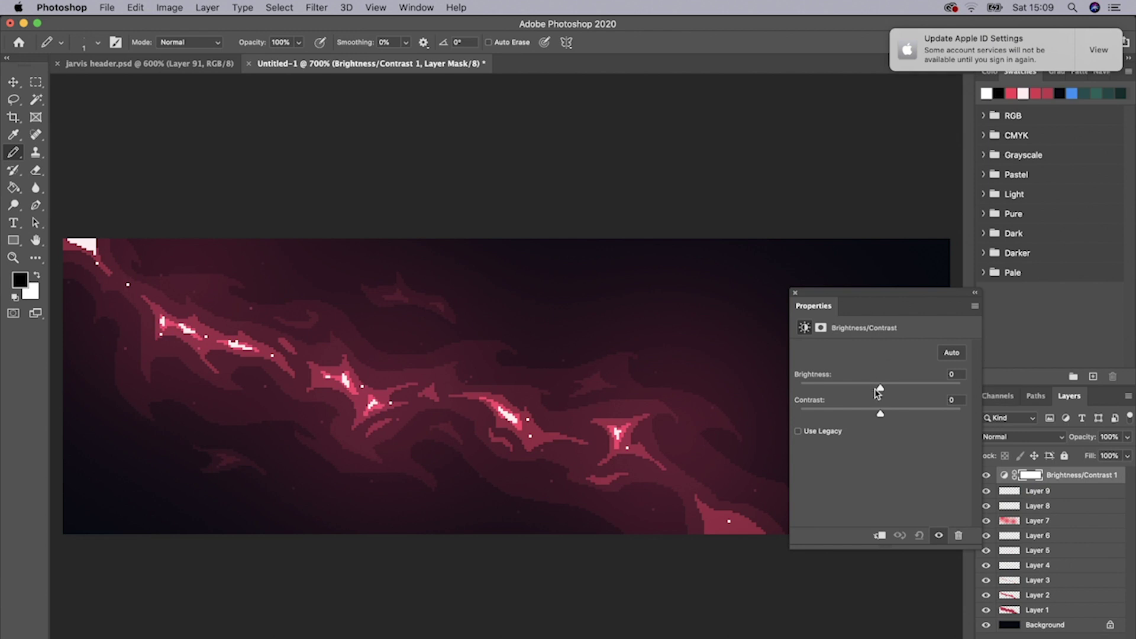
pyautogui.moveTo(878, 391); pyautogui.dragTo(889, 413)
pyautogui.click(1056, 636)
pyautogui.click(1056, 509)
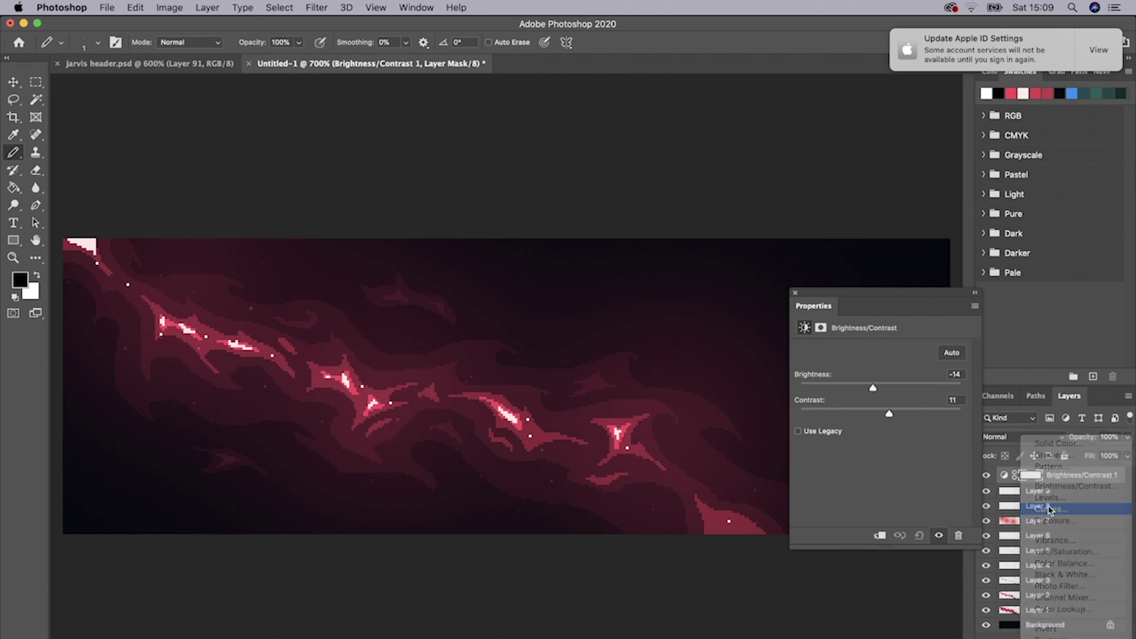
pyautogui.click(923, 413)
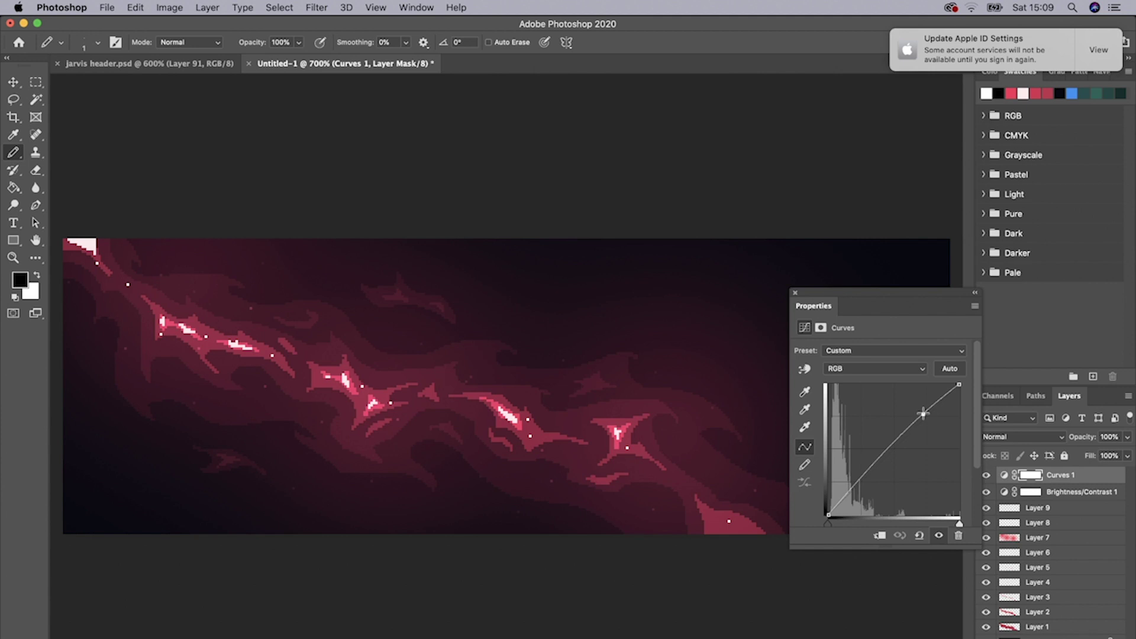
pyautogui.click(861, 482)
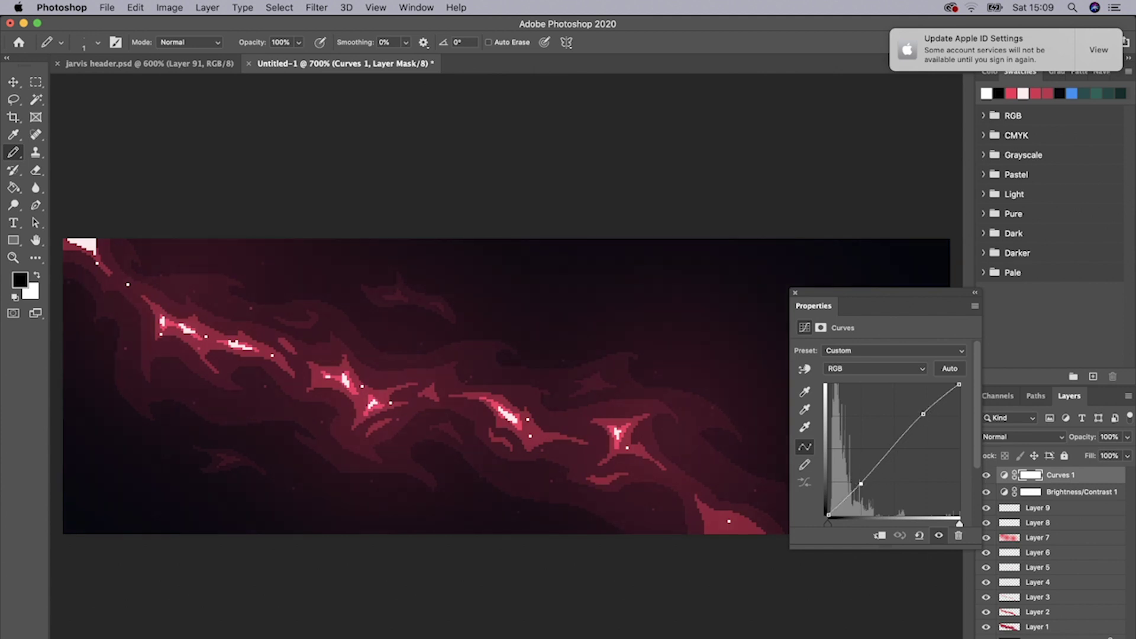
pyautogui.click(1056, 637)
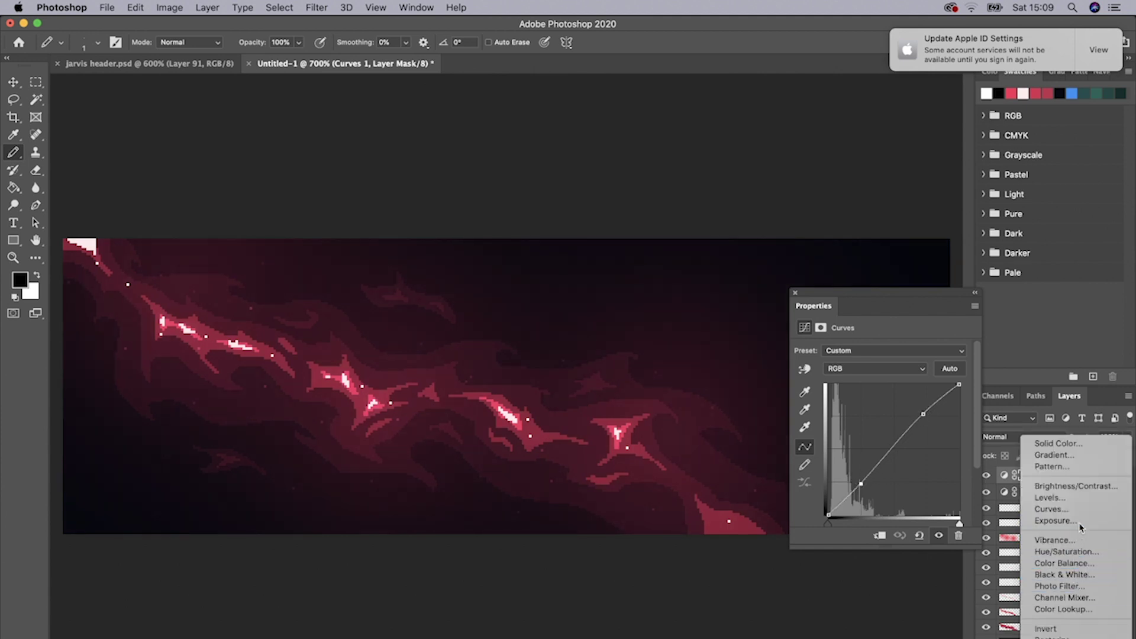
pyautogui.click(1056, 524)
pyautogui.moveTo(881, 383); pyautogui.dragTo(885, 439)
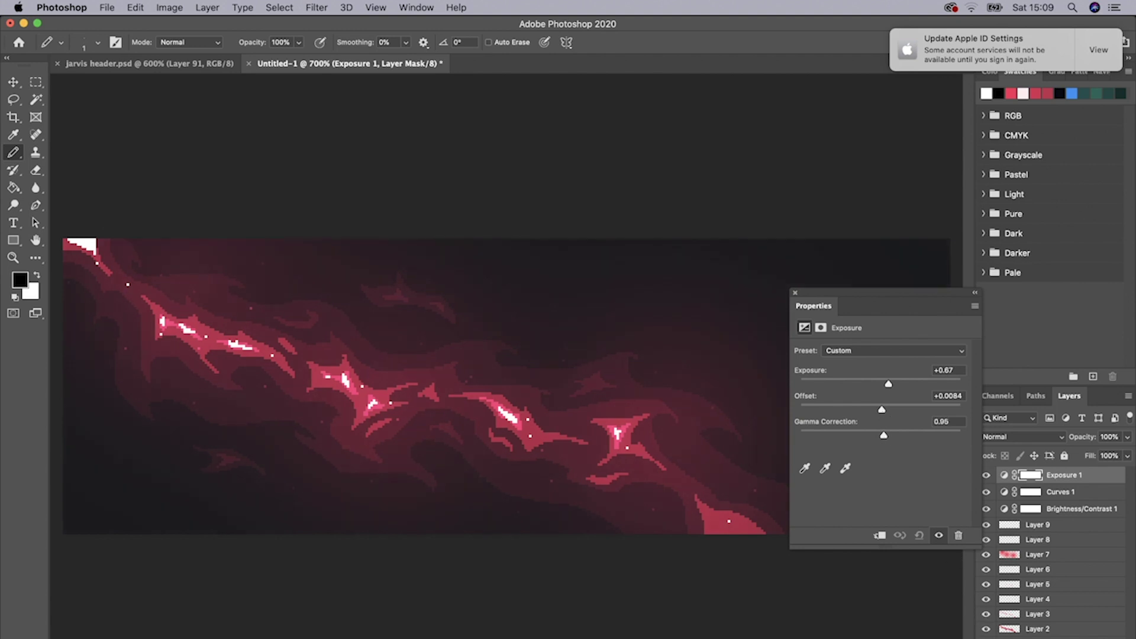
# Step: Add a Color Balance layer shifting midtones, shadows and highlights toward red and magenta
pyautogui.click(1048, 636)
pyautogui.click(1064, 568)
pyautogui.moveTo(862, 381); pyautogui.dragTo(869, 428)
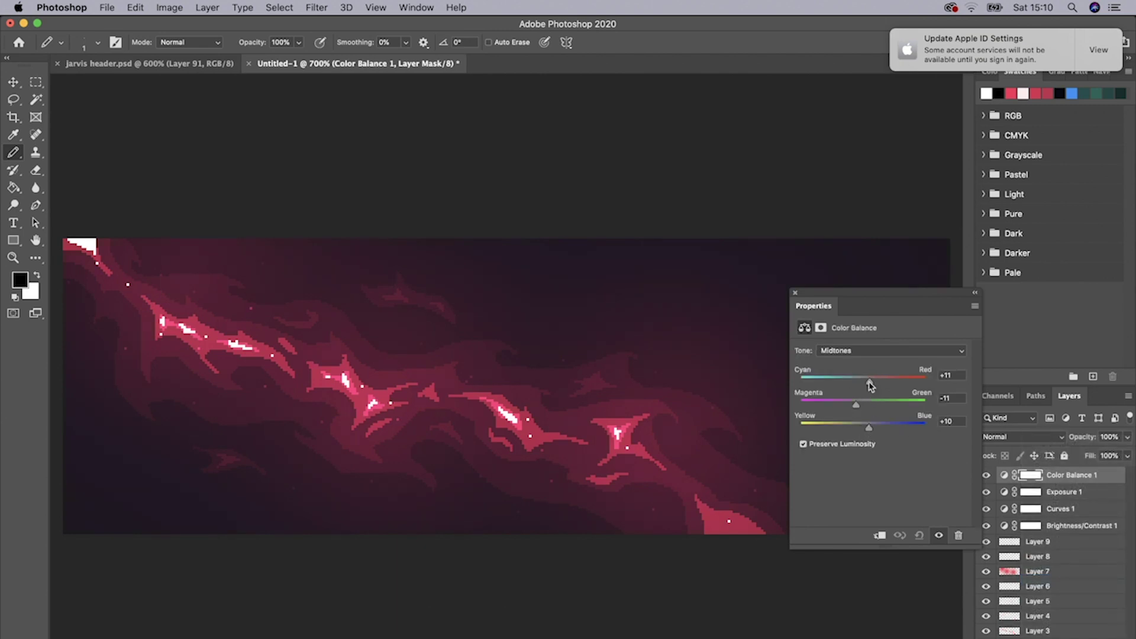
pyautogui.click(872, 355)
pyautogui.click(874, 342)
pyautogui.moveTo(868, 384); pyautogui.dragTo(866, 428)
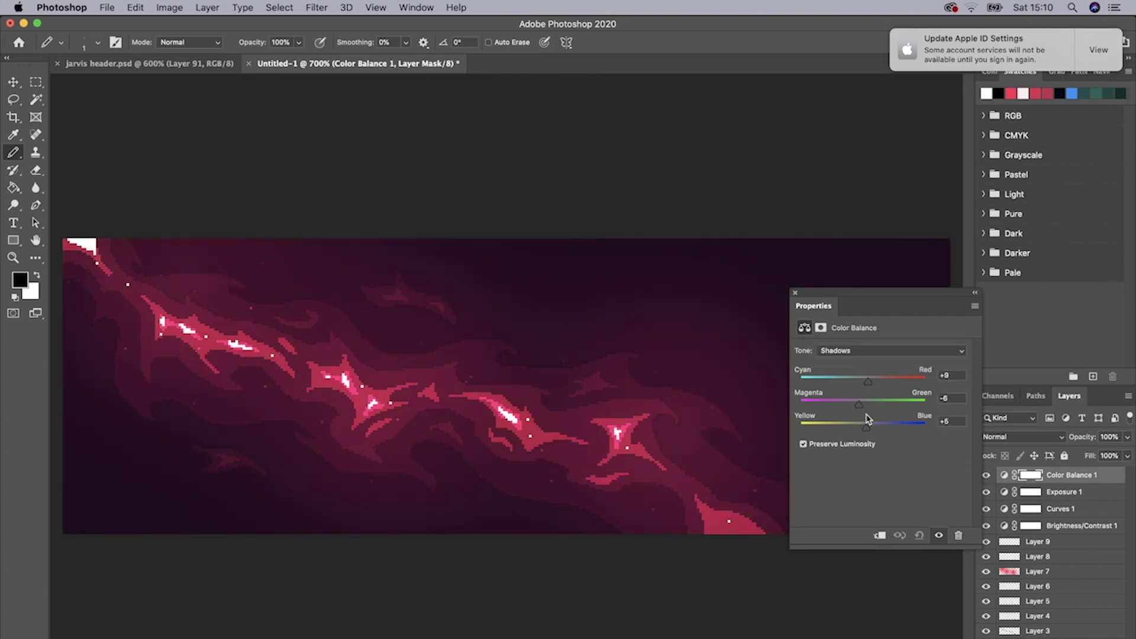
pyautogui.click(857, 351)
pyautogui.click(858, 370)
pyautogui.moveTo(862, 405); pyautogui.dragTo(869, 427)
# Step: Add a Vibrance adjustment at +34 and select all five adjustment layers
pyautogui.click(1065, 637)
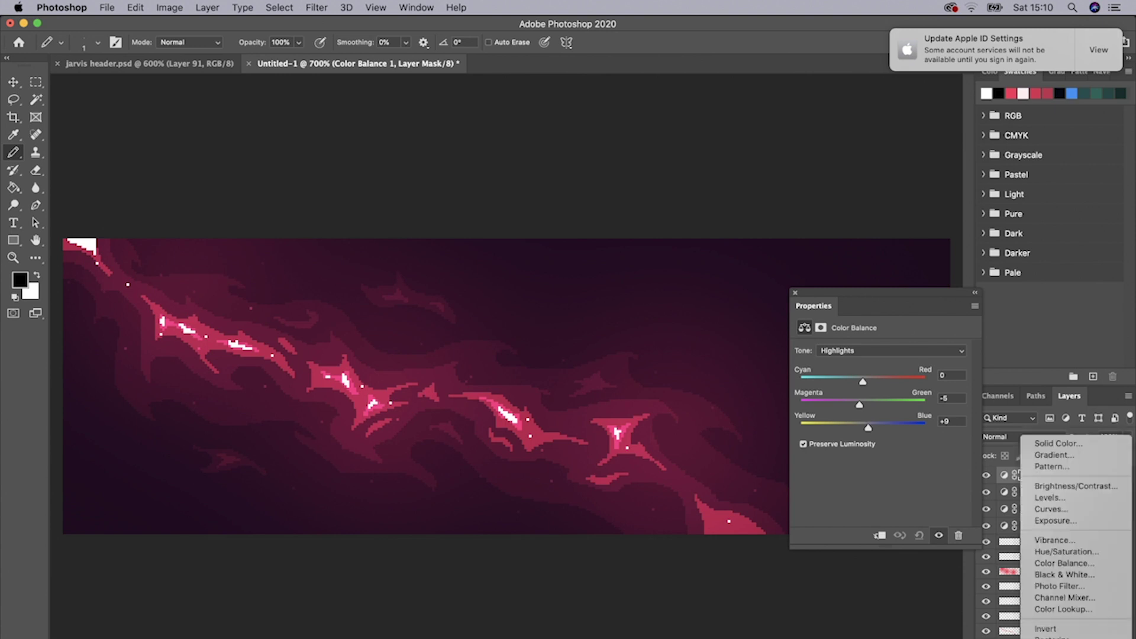
pyautogui.click(1070, 544)
pyautogui.moveTo(880, 363); pyautogui.dragTo(901, 363)
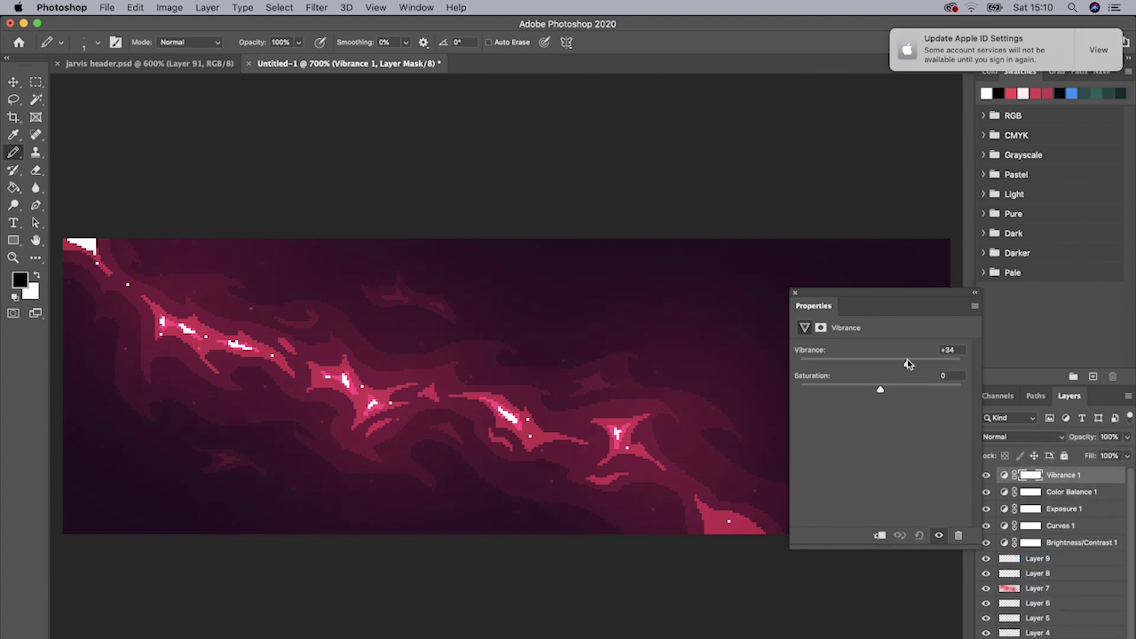
pyautogui.click(795, 292)
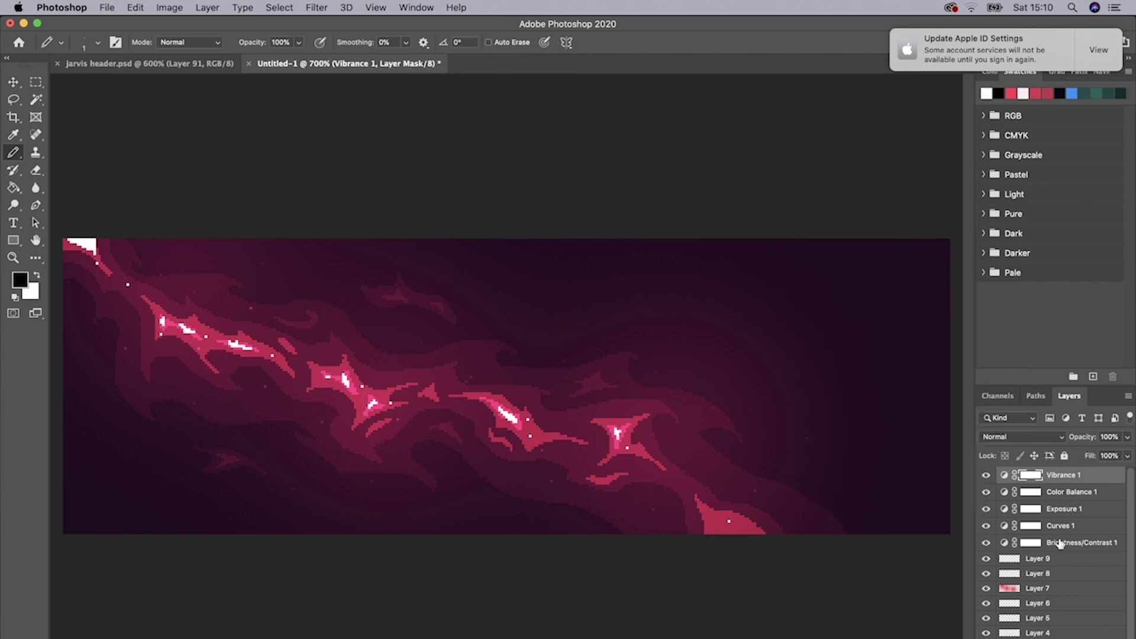
pyautogui.keyDown('shift'); pyautogui.click(1073, 544); pyautogui.keyUp('shift')
# Step: Group the five adjustment layers into Group 1 and compare its visibility on and off
pyautogui.press('super+g')
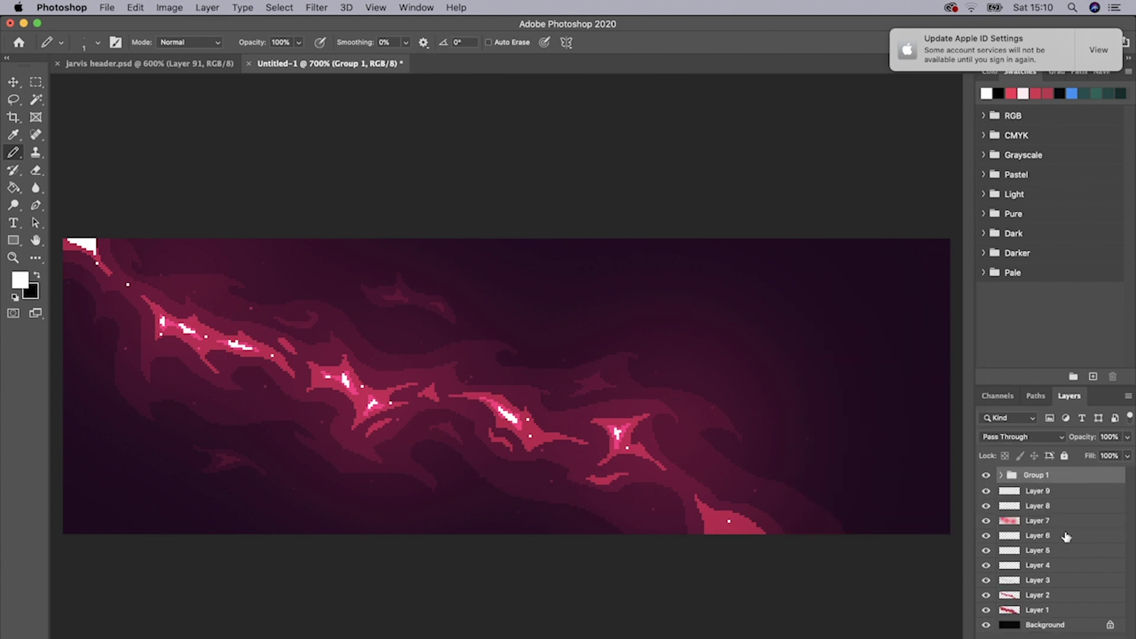
pyautogui.click(985, 475)
pyautogui.click(985, 475)
# Step: Add a new empty Layer 10 above Layer 9 and switch to the soft Brush tool
pyautogui.click(1021, 494)
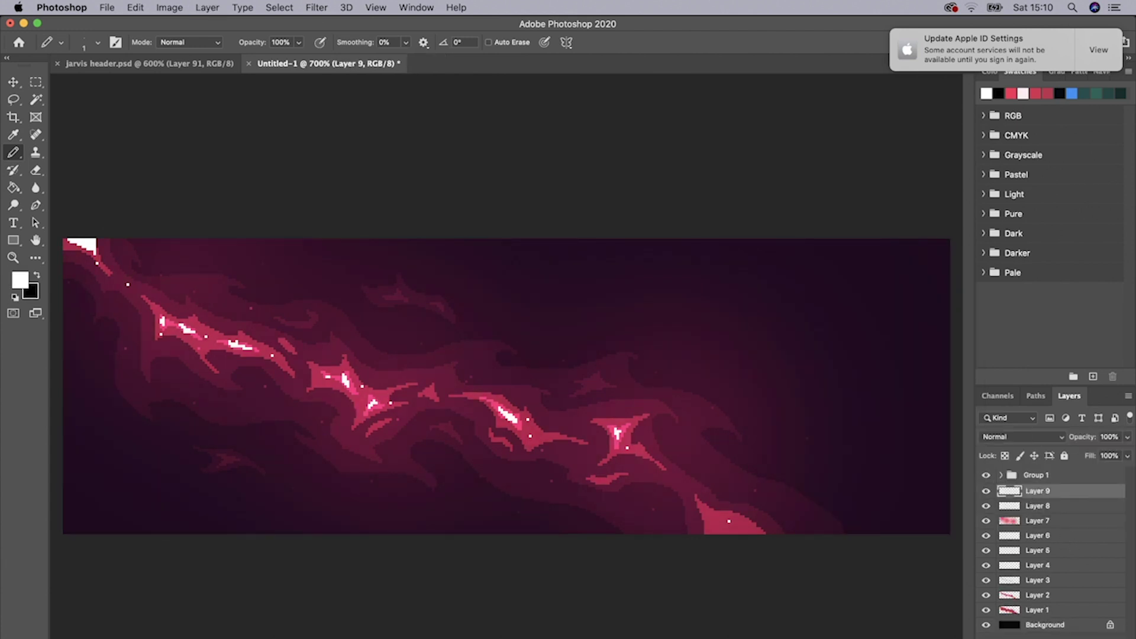
pyautogui.press('alt+shift+super+n')
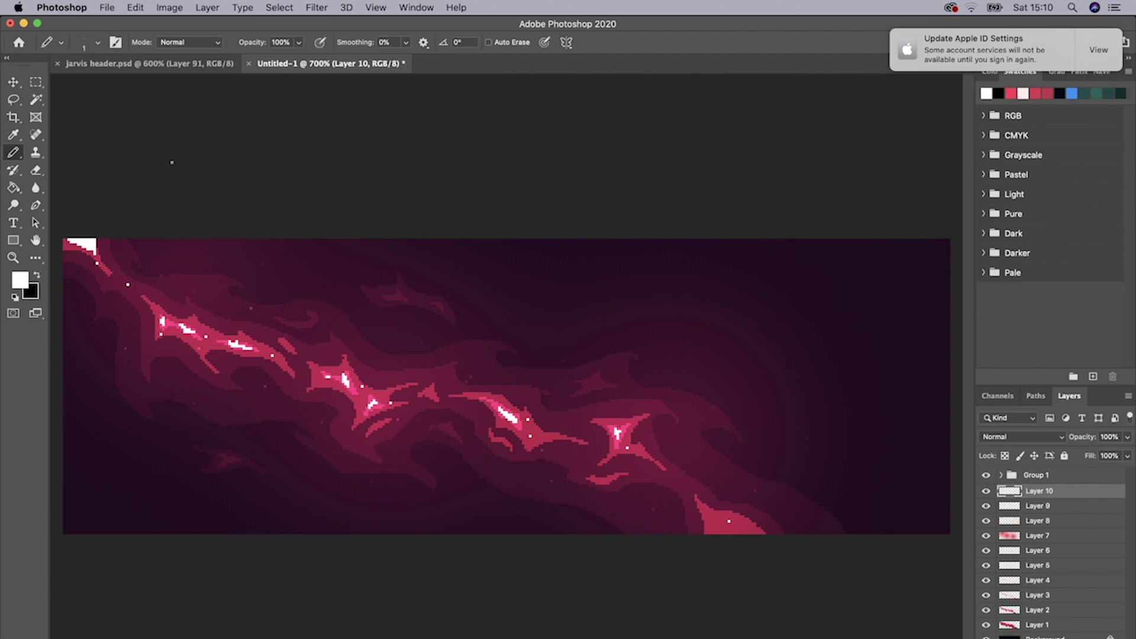
pyautogui.rightClick(13, 152)
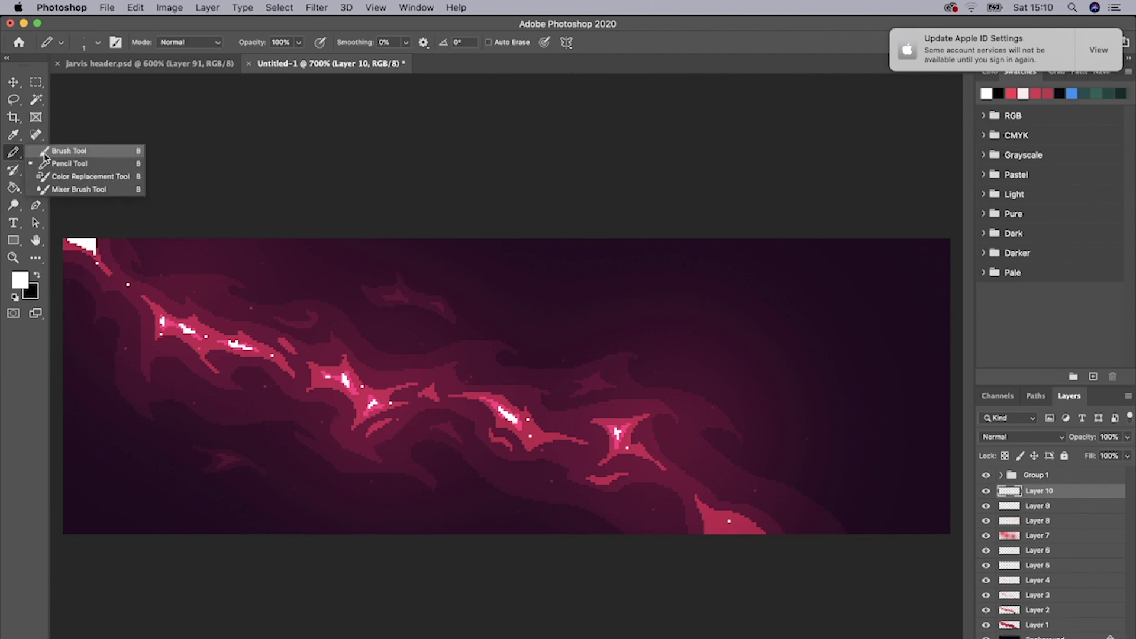
pyautogui.click(65, 149)
# Step: Paint soft white glows, sized 90 then 70 px and smaller, over the nebula's bright spots
pyautogui.press('[')
pyautogui.press('[')
pyautogui.press('[')
pyautogui.press('[')
pyautogui.press('[')
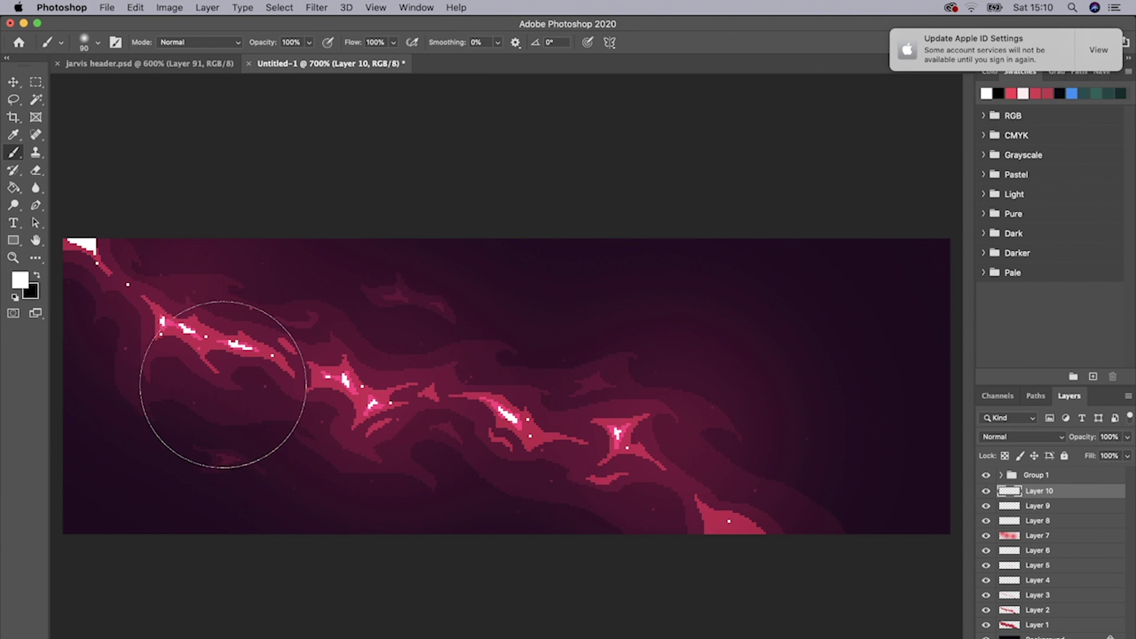
pyautogui.click(201, 332)
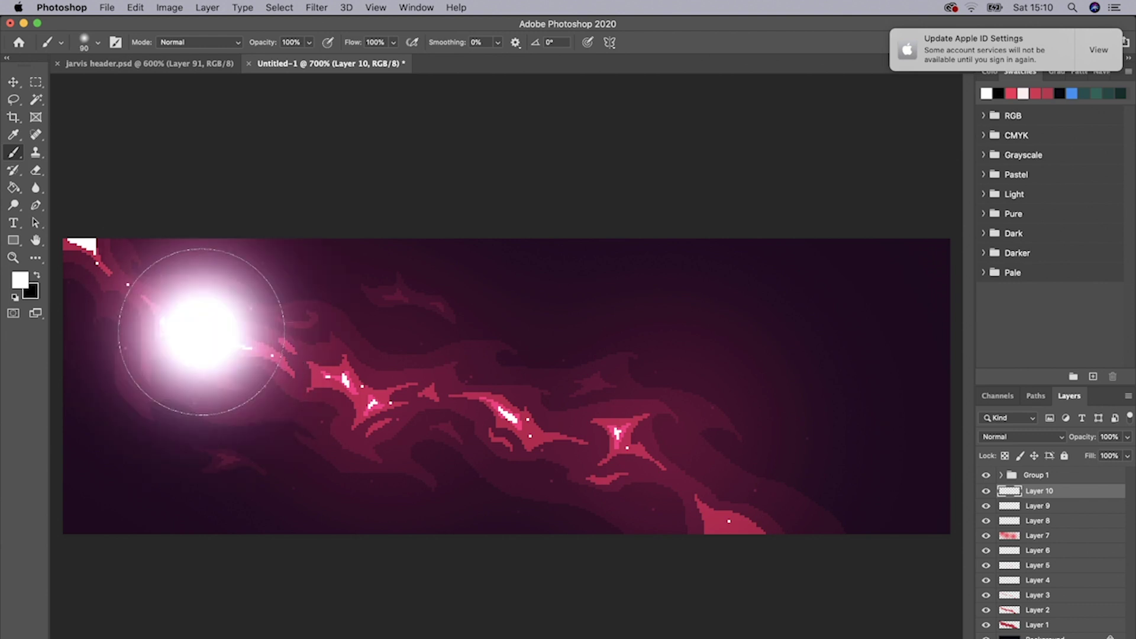
pyautogui.press('[')
pyautogui.press('[')
pyautogui.click(89, 242)
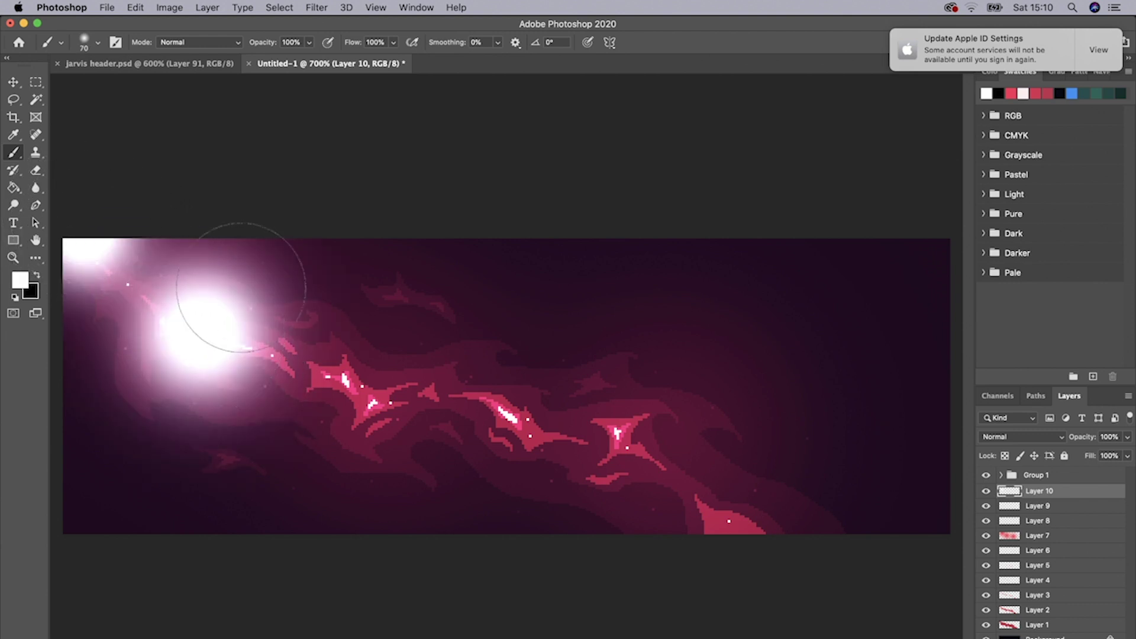
pyautogui.click(348, 383)
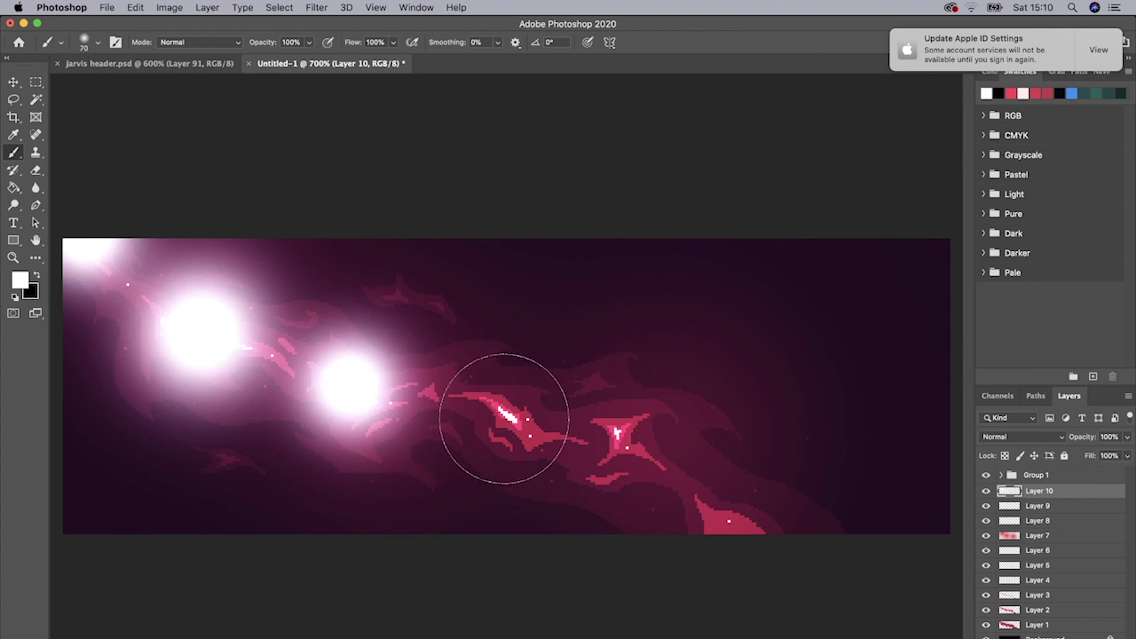
pyautogui.click(502, 419)
pyautogui.press('[')
pyautogui.press('[')
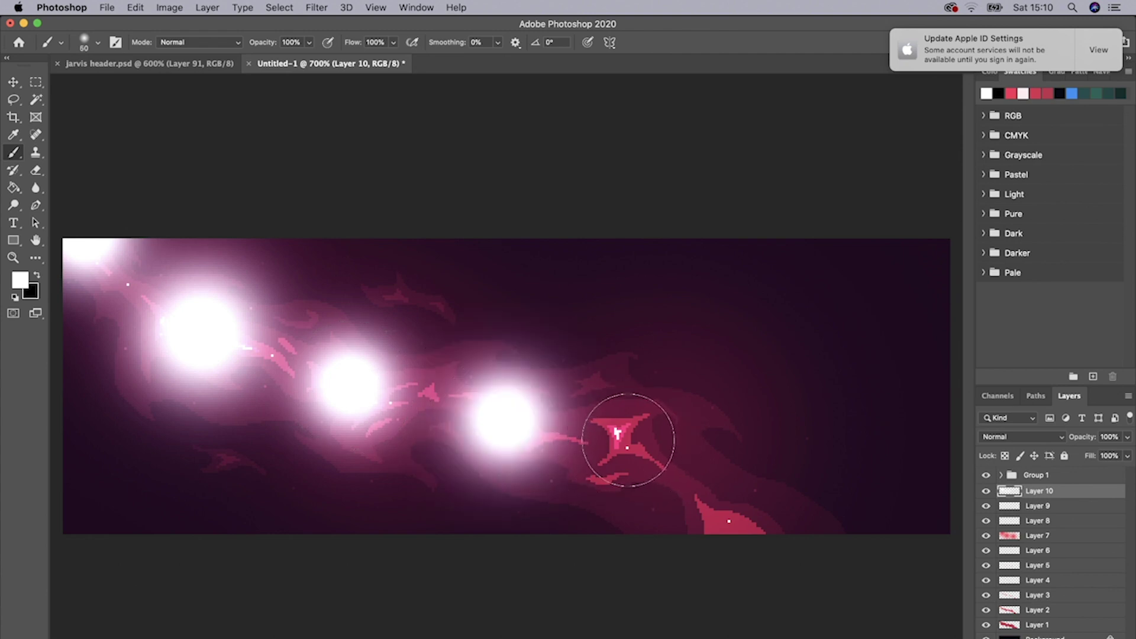
pyautogui.click(627, 441)
pyautogui.click(737, 562)
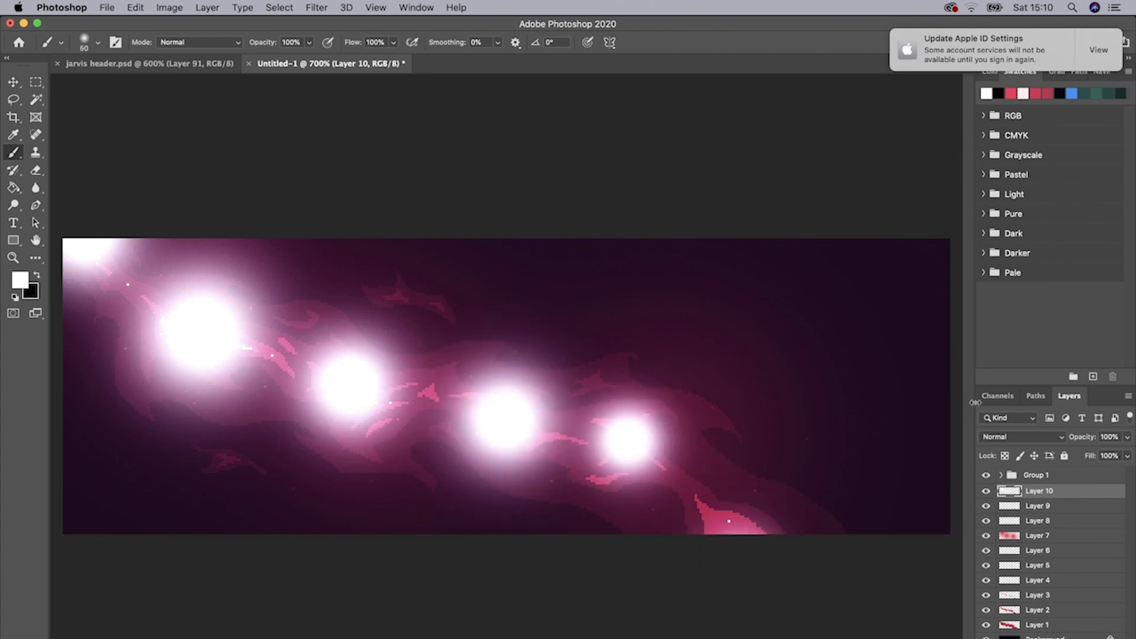
# Step: Set Layer 10 to Overlay blend mode at 67% opacity
pyautogui.click(1032, 438)
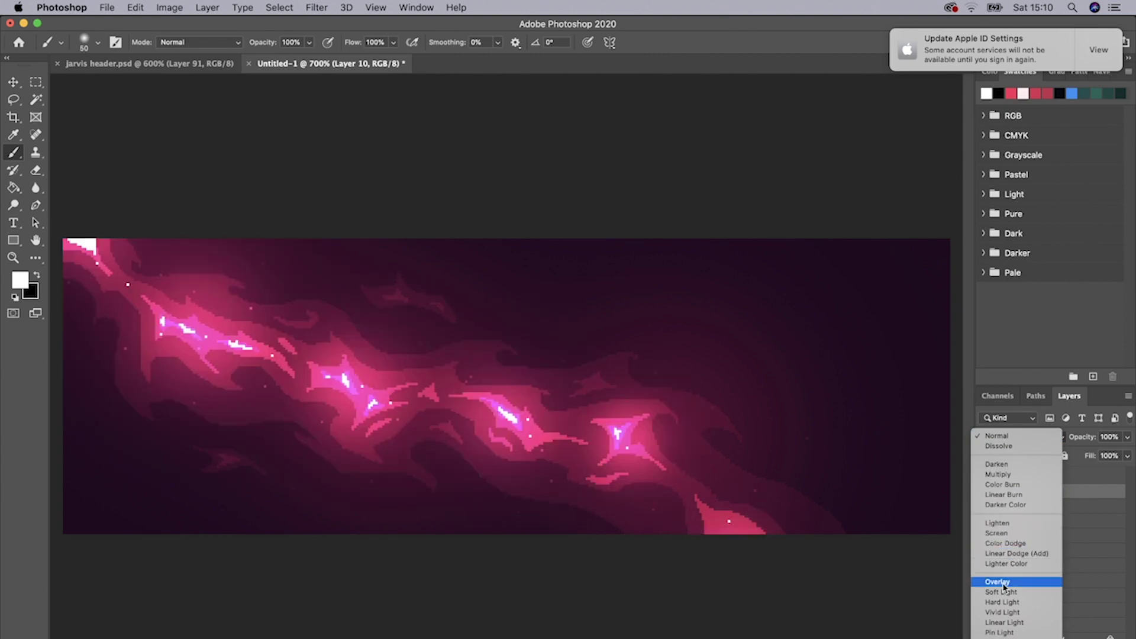
pyautogui.click(1003, 583)
pyautogui.click(1127, 436)
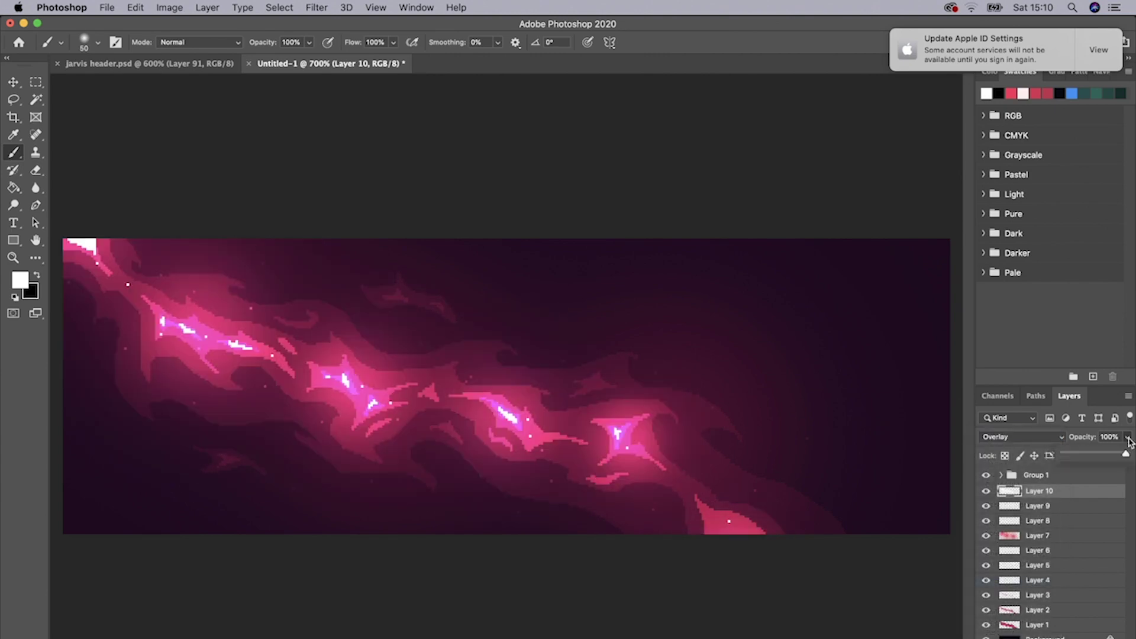
pyautogui.moveTo(1101, 455); pyautogui.dragTo(1106, 456)
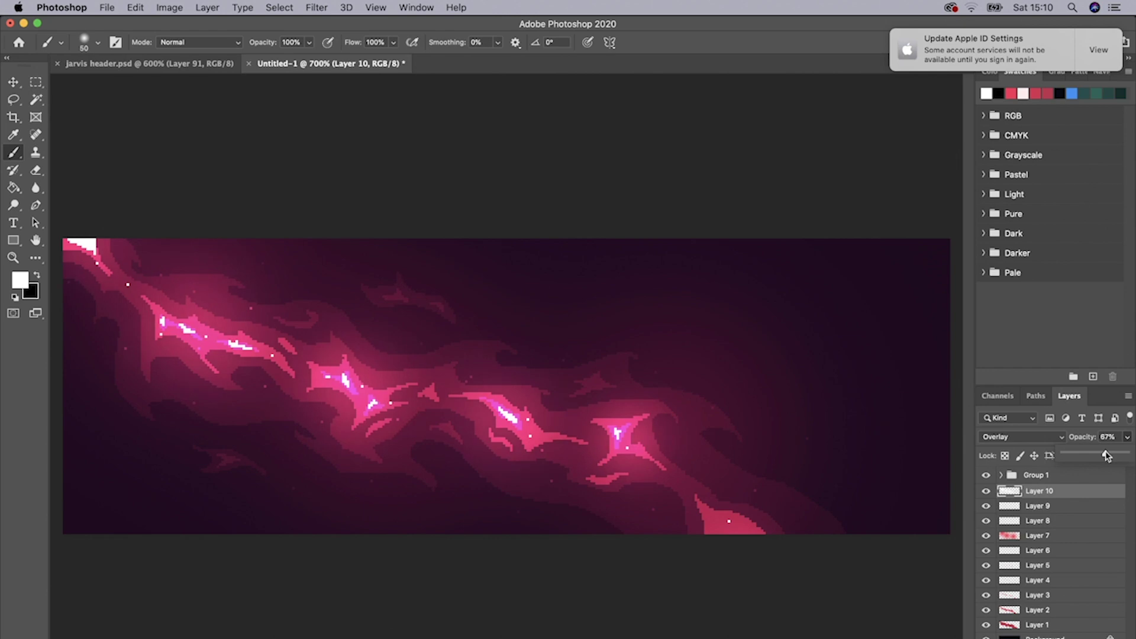
# Step: Check the jarvis header.psd reference, then add Layer 11 with the Pencil tool selected
pyautogui.click(177, 66)
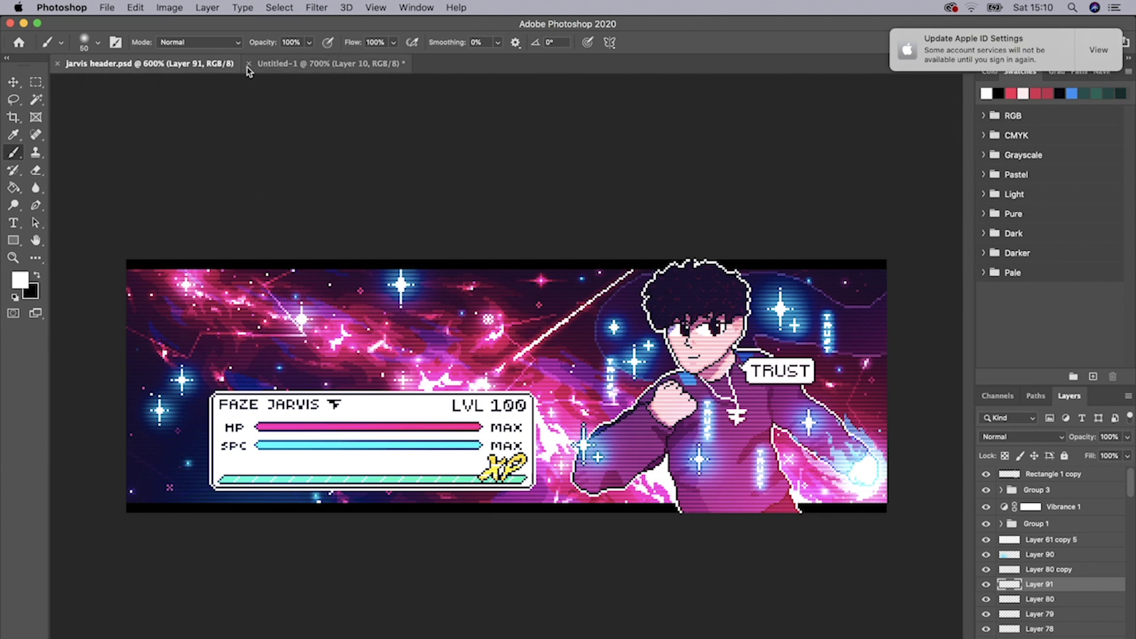
pyautogui.click(272, 65)
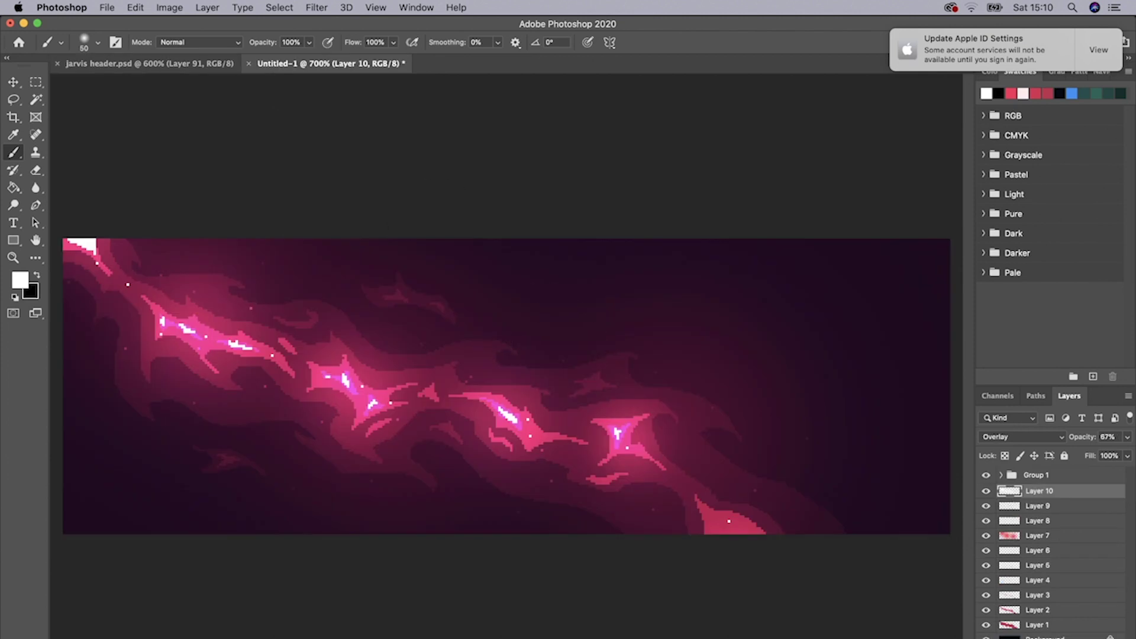
pyautogui.press('super+alt+shift+n')
pyautogui.rightClick(13, 153)
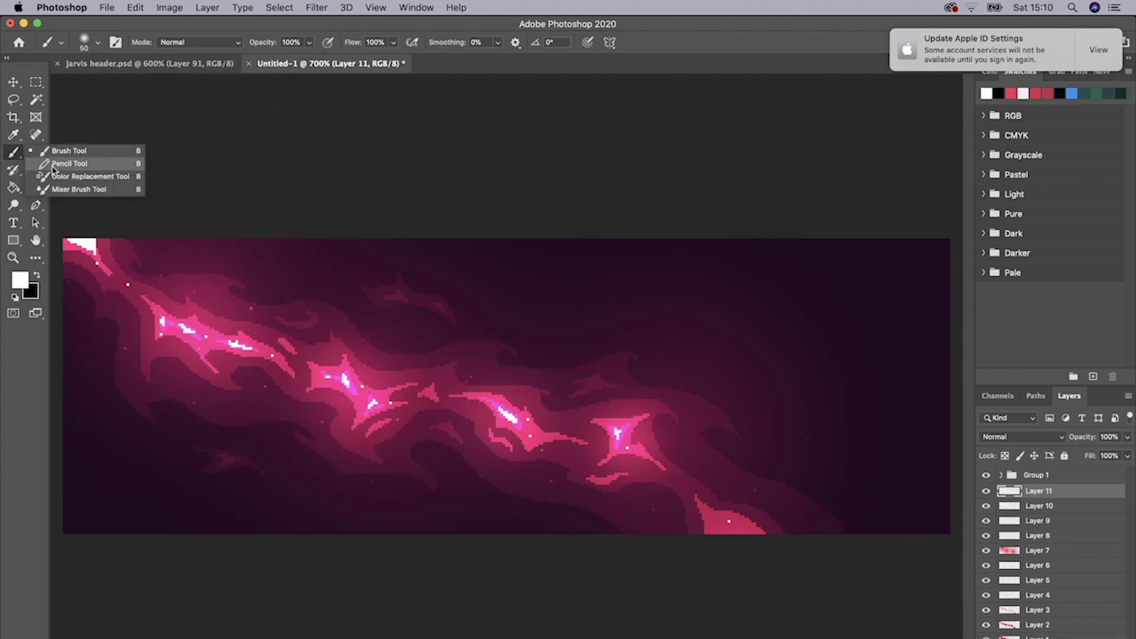
pyautogui.click(66, 164)
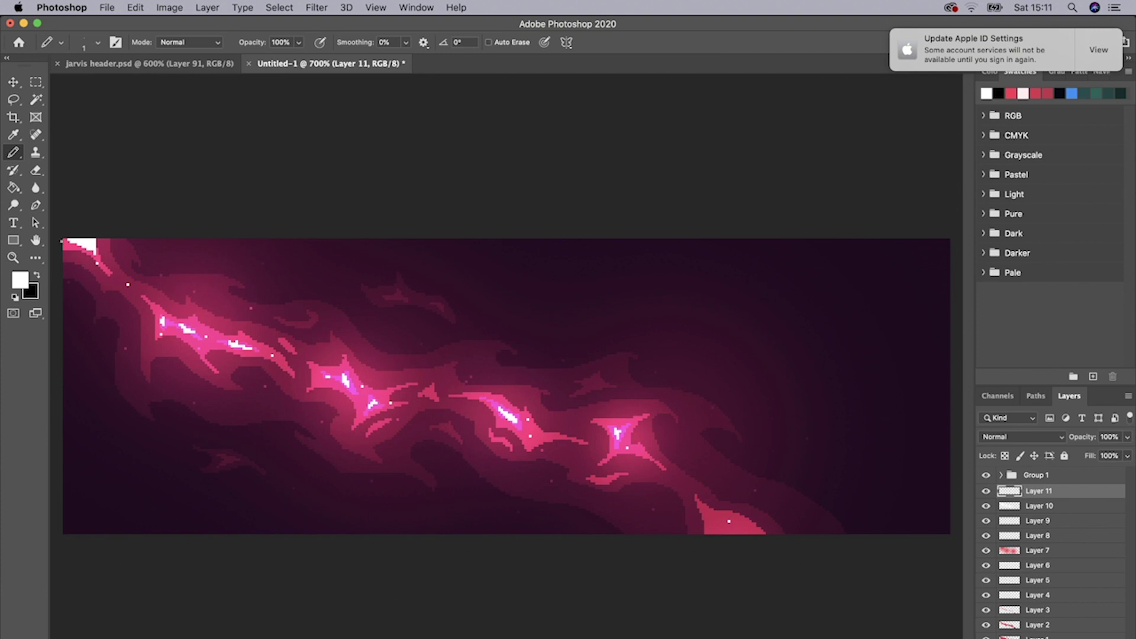
# Step: Draw three straight white horizontal lines along the banner's top edge, redoing the third one
pyautogui.moveTo(61, 241); pyautogui.dragTo(951, 241)
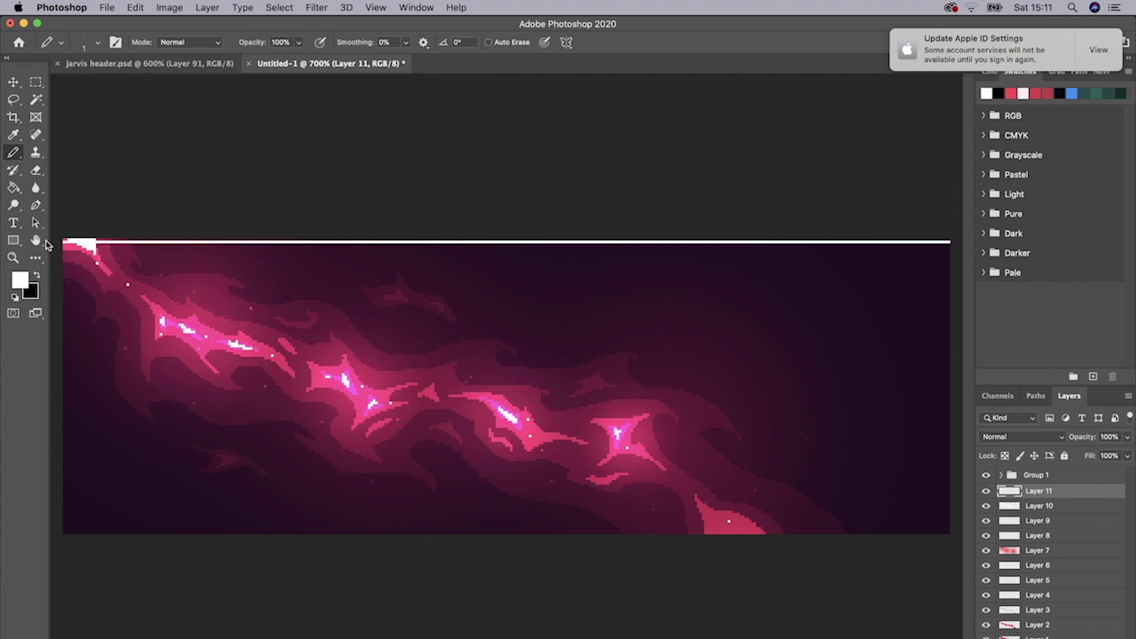
pyautogui.moveTo(62, 247); pyautogui.dragTo(956, 246)
pyautogui.moveTo(936, 253); pyautogui.dragTo(63, 253)
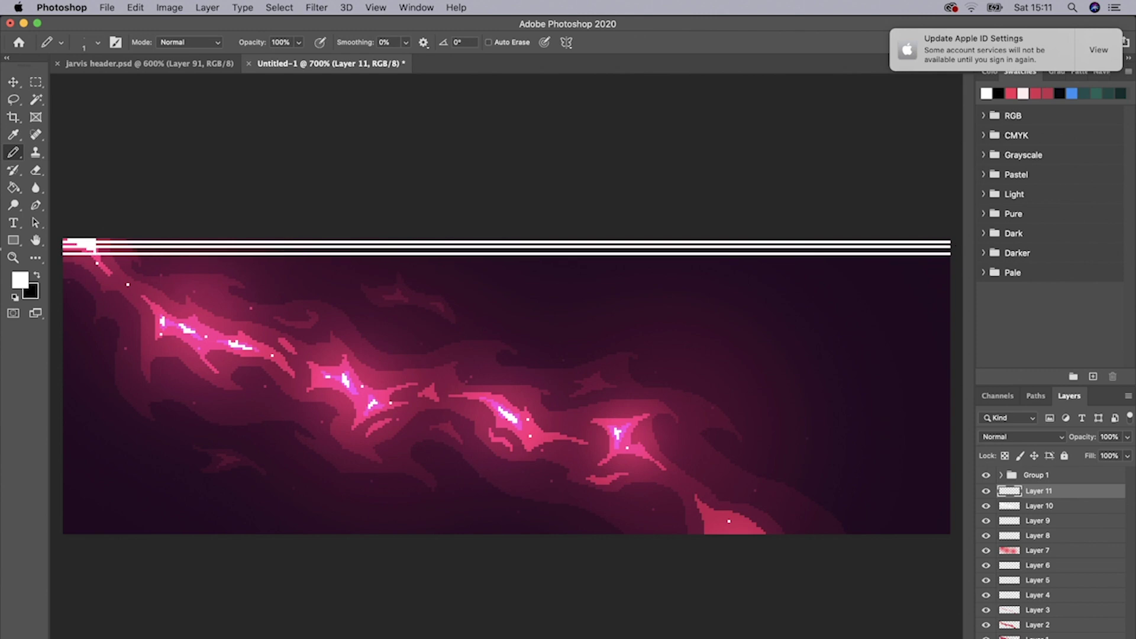
pyautogui.press('super+z')
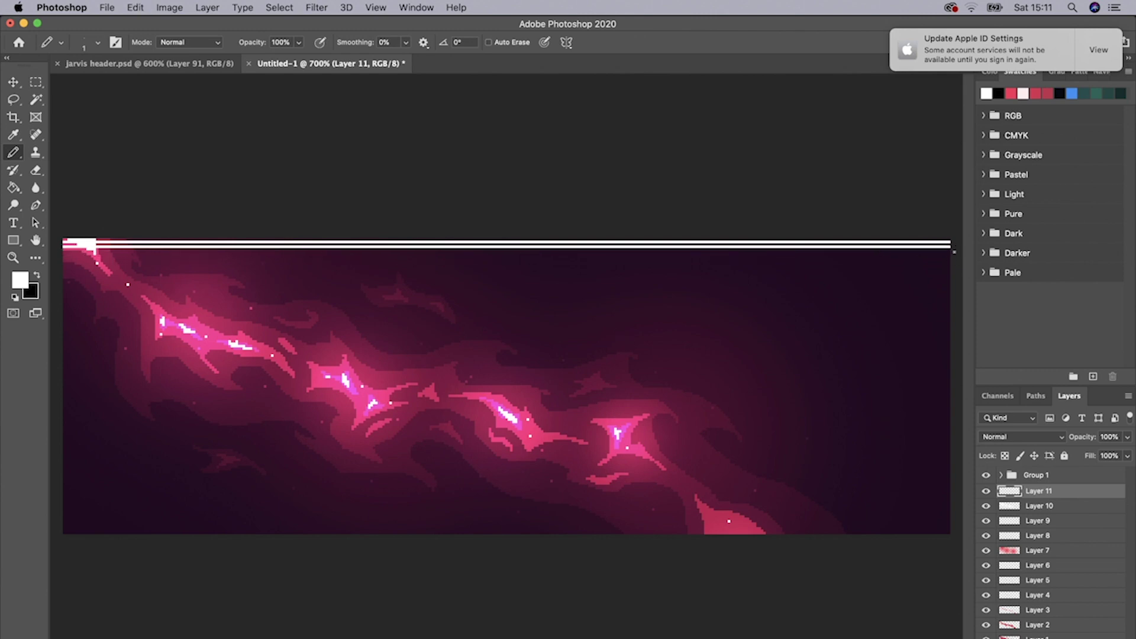
pyautogui.moveTo(909, 252); pyautogui.dragTo(62, 252)
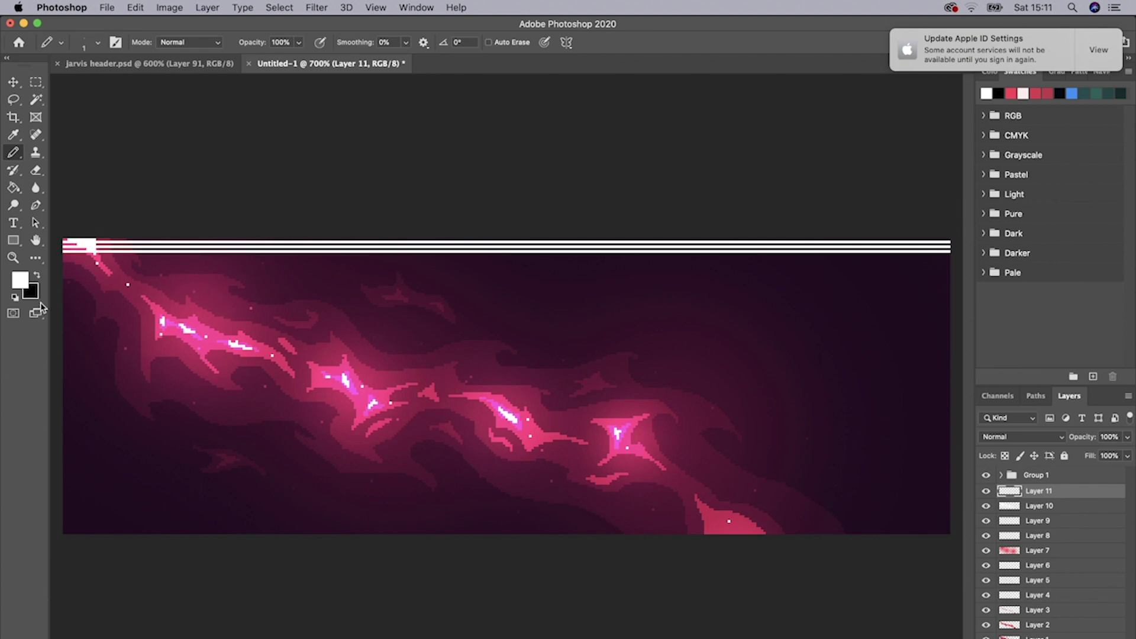
# Step: Duplicate the line layer twice, nudge the copies to interleave stripes, and merge them
pyautogui.press('super+j')
pyautogui.press('v')
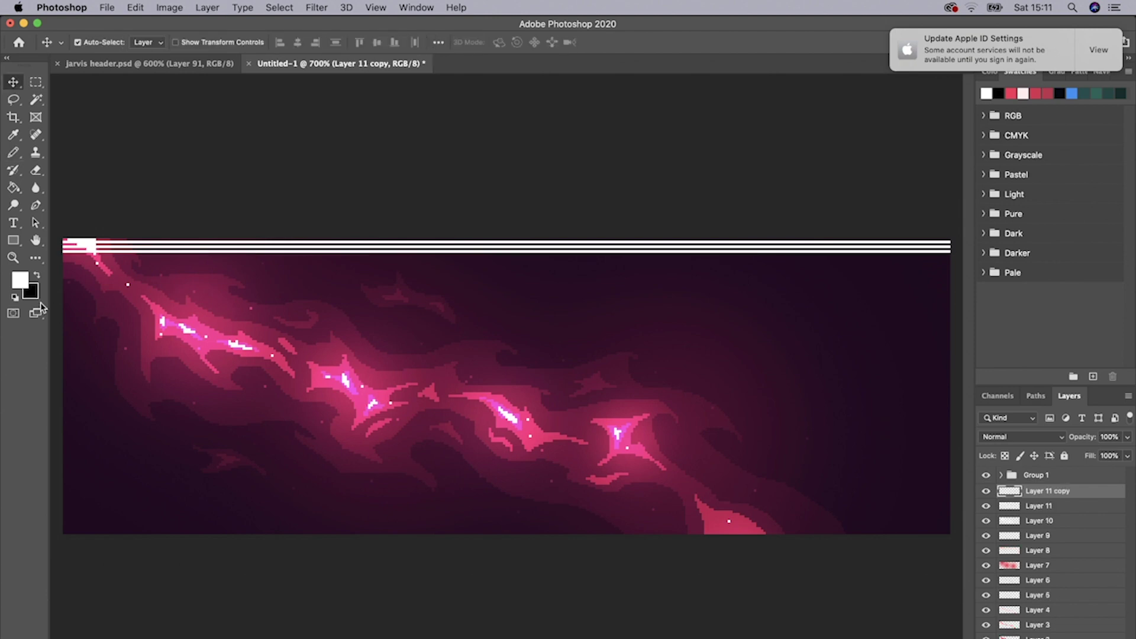
pyautogui.press('Down')
pyautogui.press('Down')
pyautogui.press('Down')
pyautogui.press('Down')
pyautogui.press('Up')
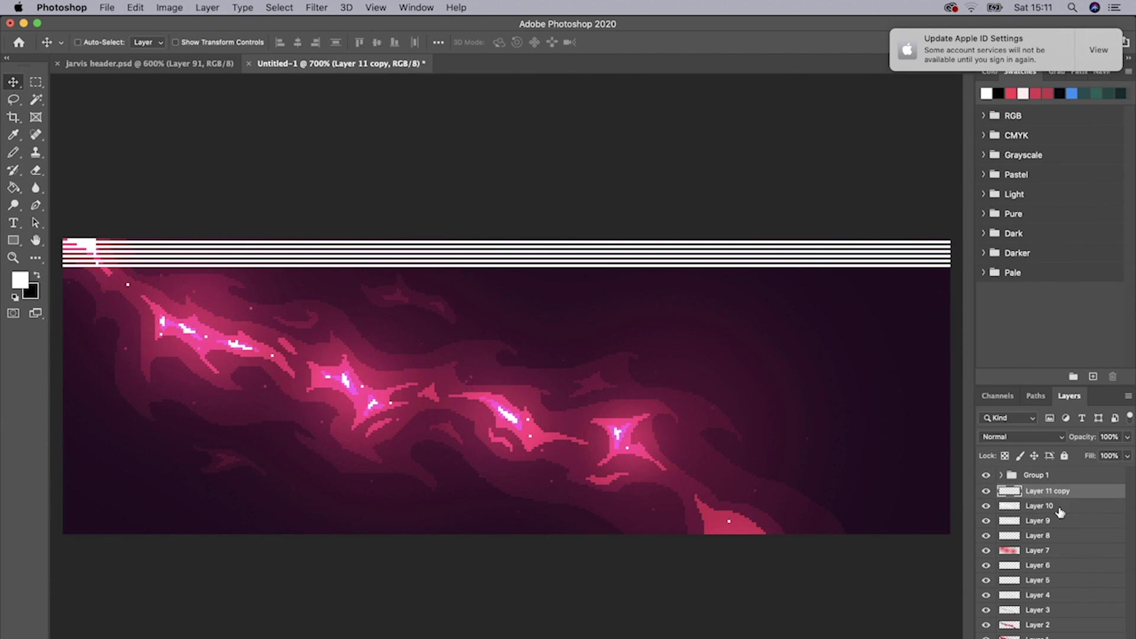
pyautogui.press('super+j')
pyautogui.press('Down')
pyautogui.press('Down')
pyautogui.press('Down')
pyautogui.press('Down')
pyautogui.press('Down')
pyautogui.press('Down')
pyautogui.press('Down')
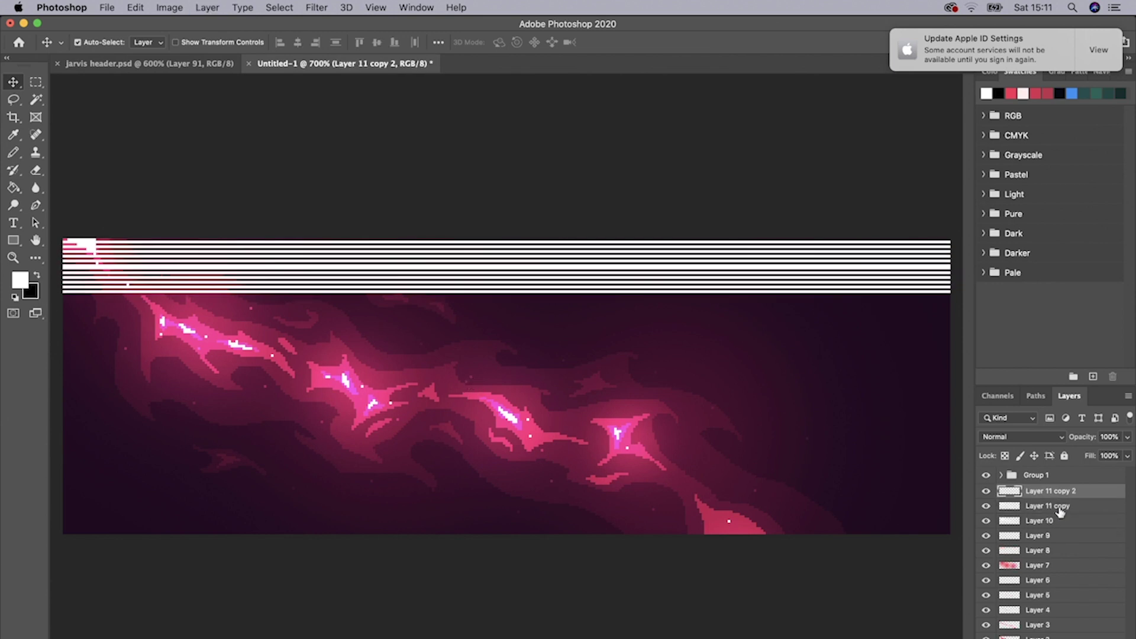
pyautogui.press('Up')
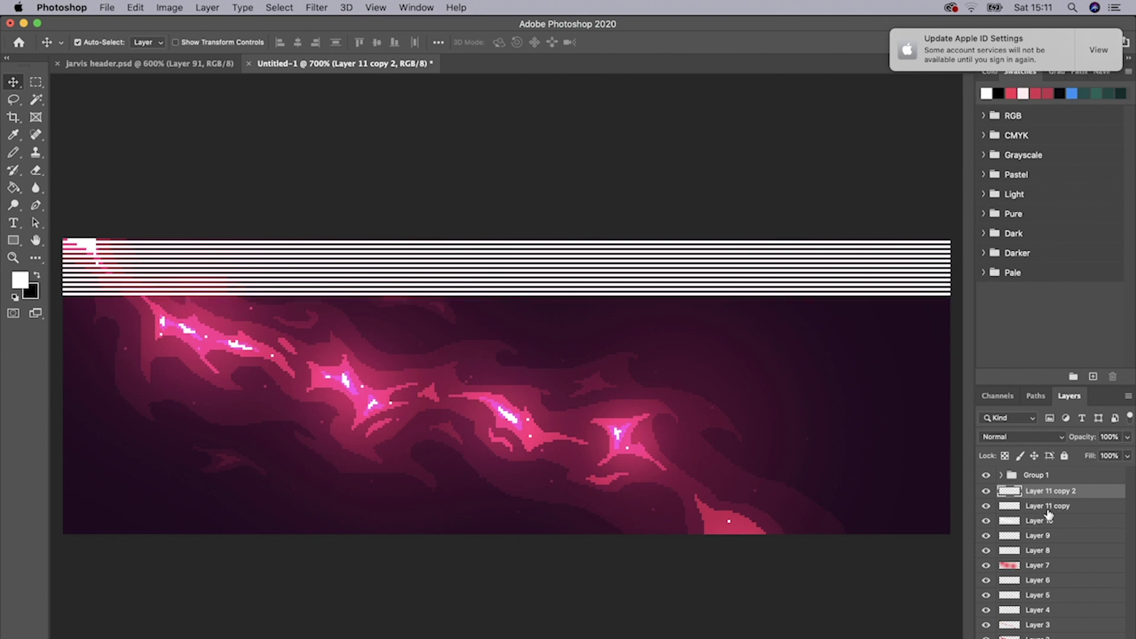
pyautogui.press('super+e')
# Step: Duplicate the merged stripes, shift the copy three steps down, and merge both layers
pyautogui.press('super+j')
pyautogui.press('Down')
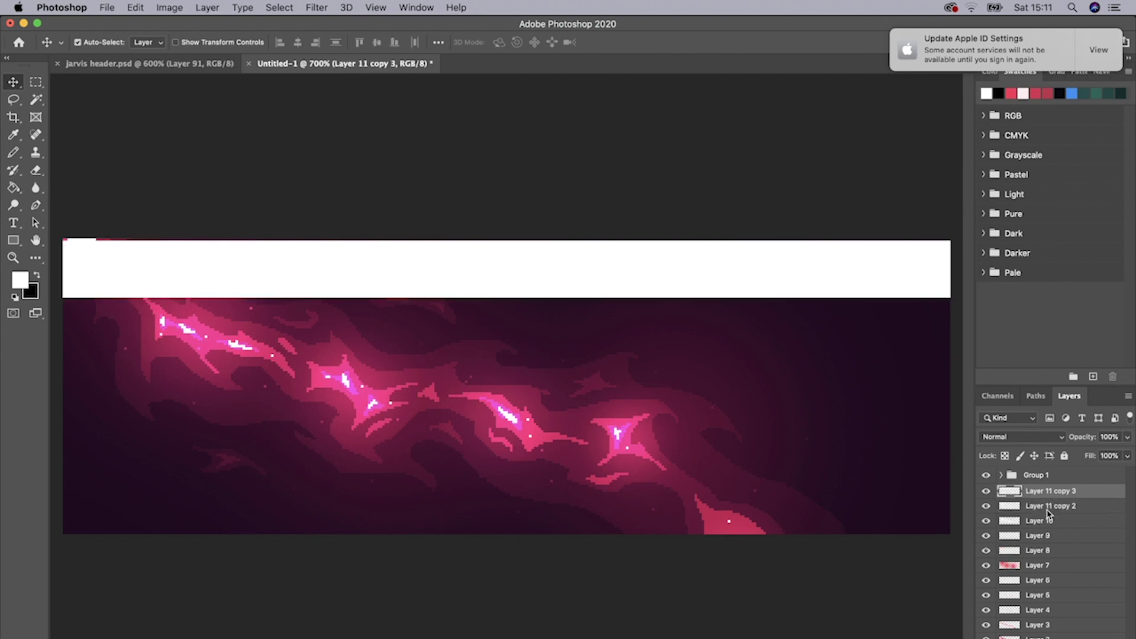
pyautogui.press('Down')
pyautogui.press('Down')
pyautogui.press('Down')
pyautogui.press('Down')
pyautogui.press('Down')
pyautogui.press('Down')
pyautogui.press('Down')
pyautogui.press('Down')
pyautogui.press('Down')
pyautogui.press('Down')
pyautogui.press('Down')
pyautogui.press('Down')
pyautogui.press('Down')
pyautogui.press('Down')
pyautogui.press('Down')
pyautogui.press('Down')
pyautogui.press('Down')
pyautogui.press('Down')
pyautogui.press('Down')
pyautogui.press('Down')
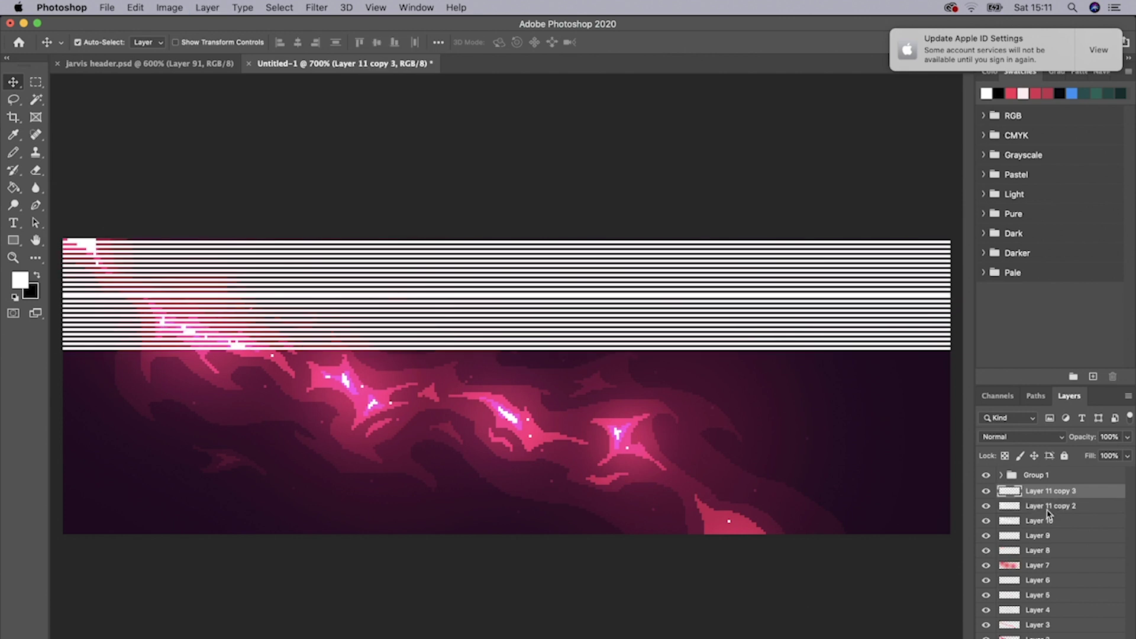
pyautogui.press('Down')
pyautogui.press('Down')
pyautogui.press('Down')
pyautogui.press('Down')
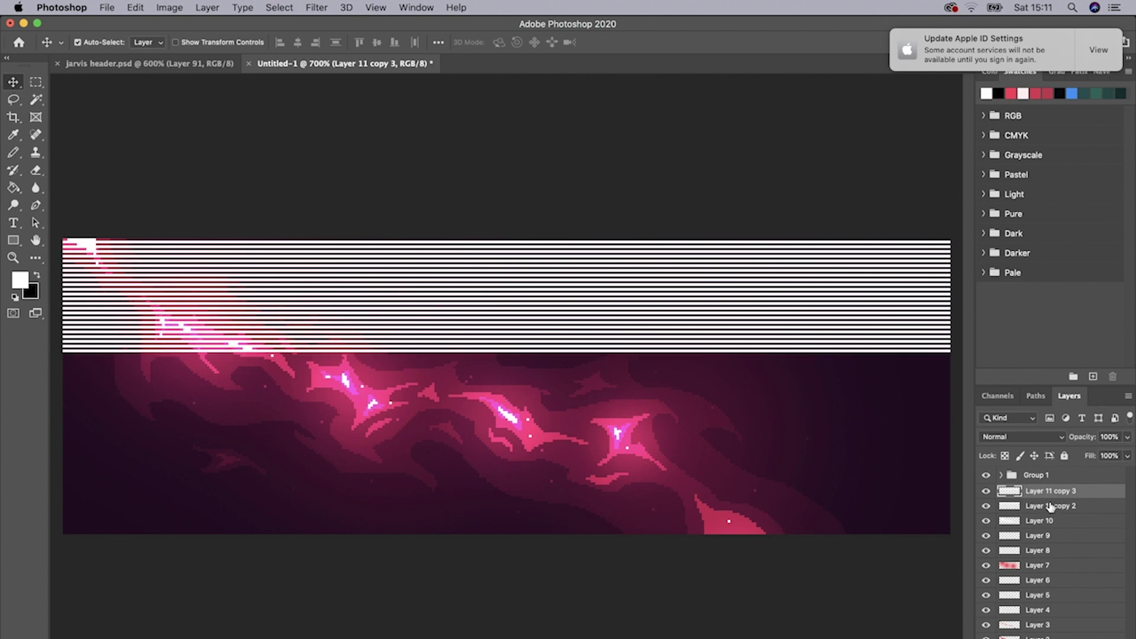
pyautogui.keyDown('shift'); pyautogui.click(1050, 507); pyautogui.keyUp('shift')
pyautogui.hotkey('ctrl', 'e')
# Step: Make two more stripe copies, each moved further down toward the banner's bottom
pyautogui.hotkey('ctrl', 'j')
pyautogui.press('Down')
pyautogui.press('Down')
pyautogui.press('Down')
pyautogui.press('Down')
pyautogui.press('Down')
pyautogui.press('Down')
pyautogui.press('Down')
pyautogui.press('Down')
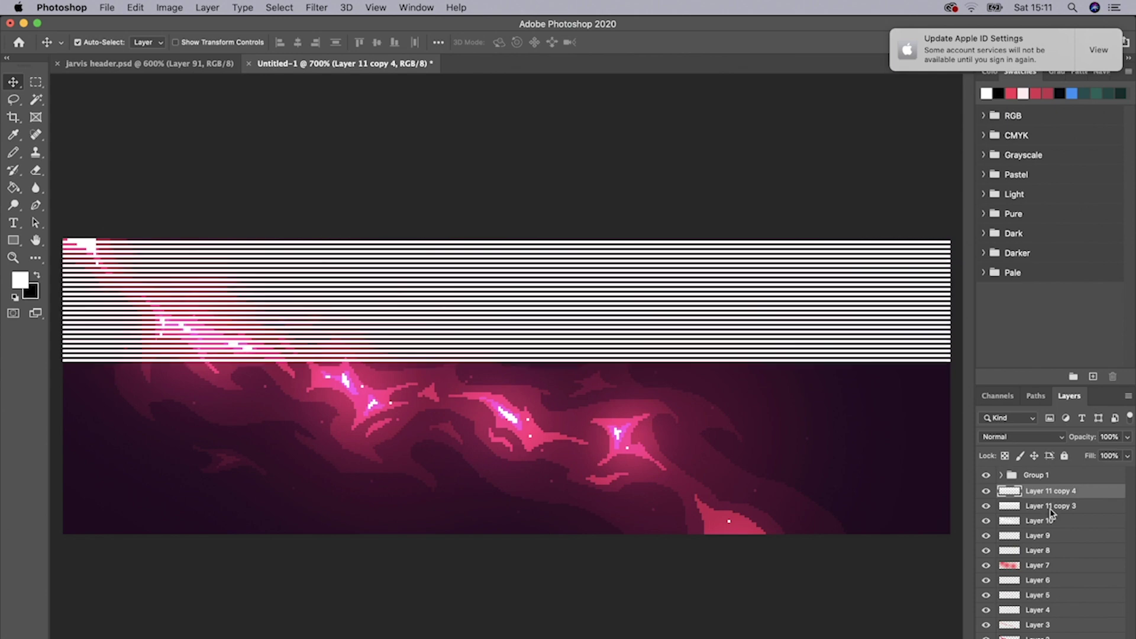
pyautogui.press('Down')
pyautogui.press('Down')
pyautogui.press('Down')
pyautogui.press('Down')
pyautogui.press('Down')
pyautogui.press('Down')
pyautogui.press('Down')
pyautogui.press('Down')
pyautogui.press('Down')
pyautogui.press('Down')
pyautogui.press('Down')
pyautogui.press('Down')
pyautogui.press('Down')
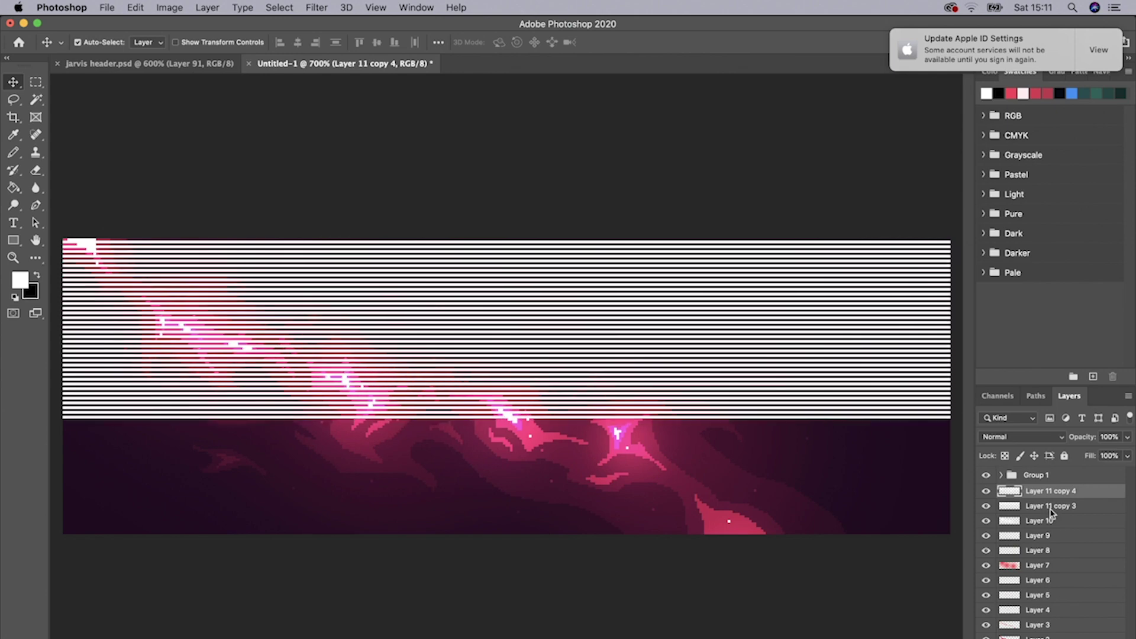
pyautogui.press('Down')
pyautogui.press('Down')
pyautogui.press('Down')
pyautogui.press('Down')
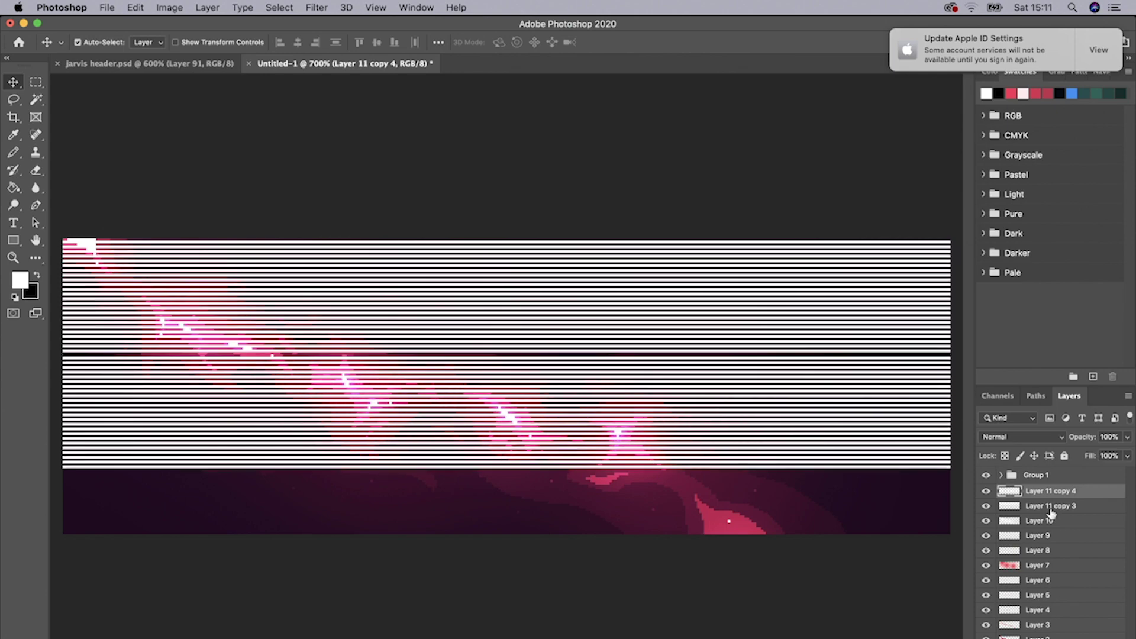
pyautogui.press('super+j')
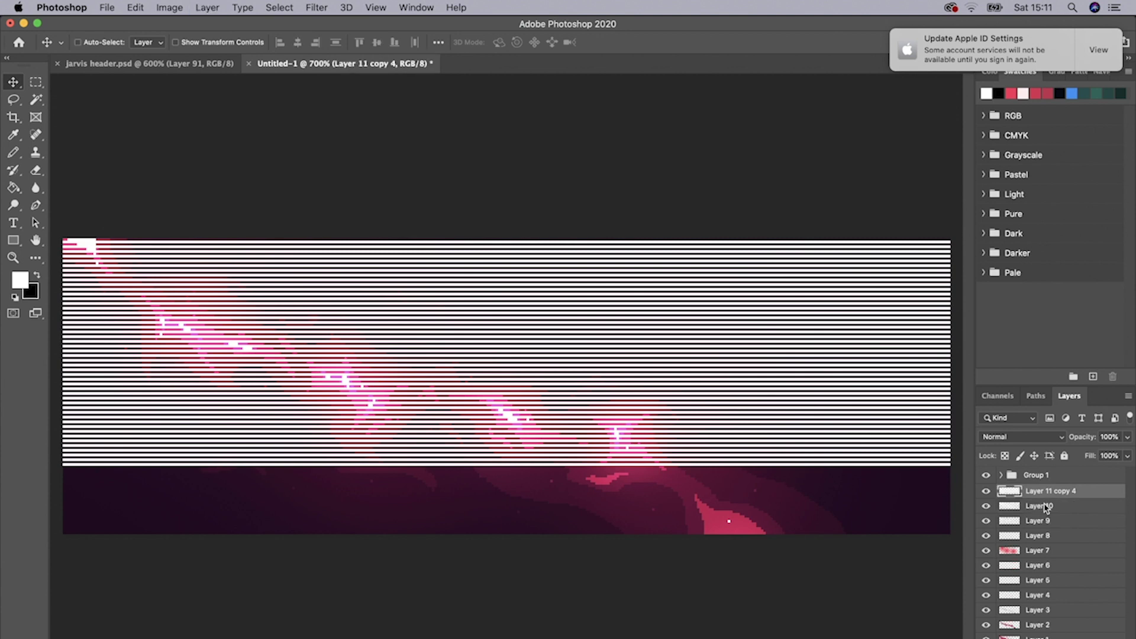
pyautogui.press('Down')
pyautogui.press('Down')
pyautogui.press('Down')
pyautogui.press('Down')
pyautogui.press('Down')
pyautogui.press('Down')
pyautogui.press('Down')
pyautogui.press('Down')
pyautogui.press('Down')
pyautogui.press('Down')
pyautogui.press('Down')
pyautogui.press('Down')
pyautogui.press('Down')
pyautogui.press('Down')
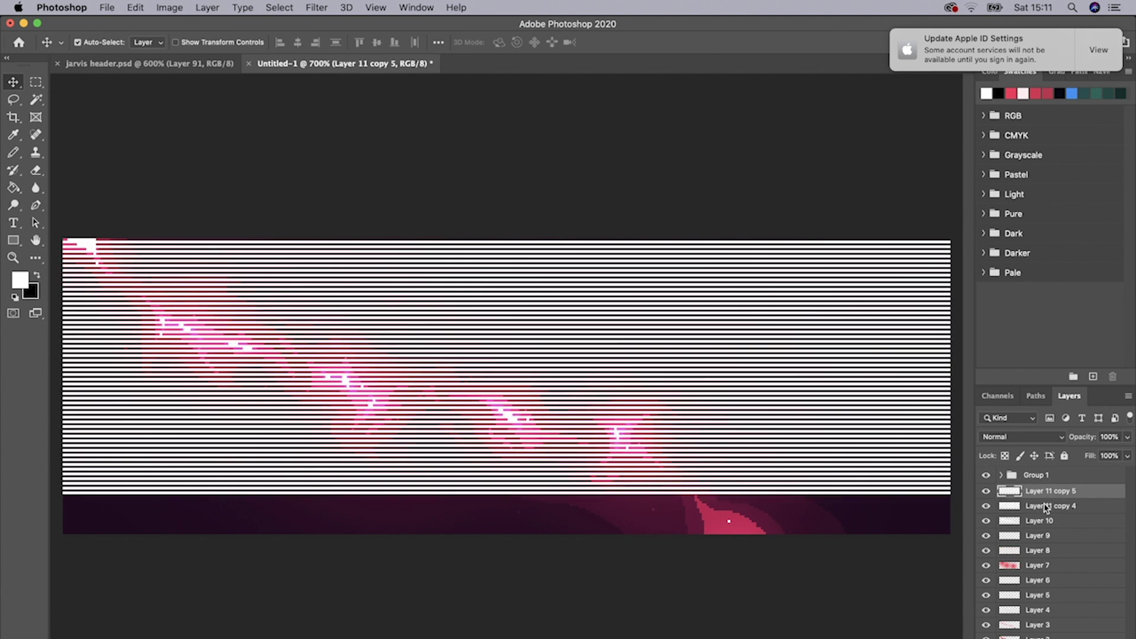
pyautogui.press('Down')
pyautogui.press('Down')
pyautogui.press('Down')
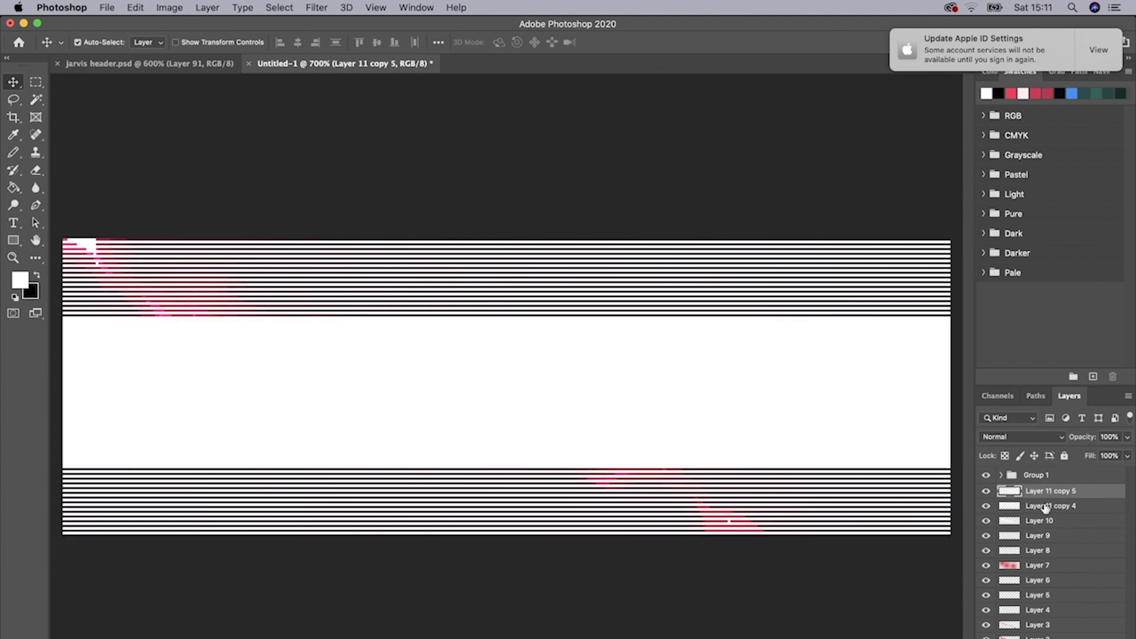
pyautogui.press('Down')
pyautogui.keyDown('shift'); pyautogui.click(1040, 508); pyautogui.keyUp('shift')
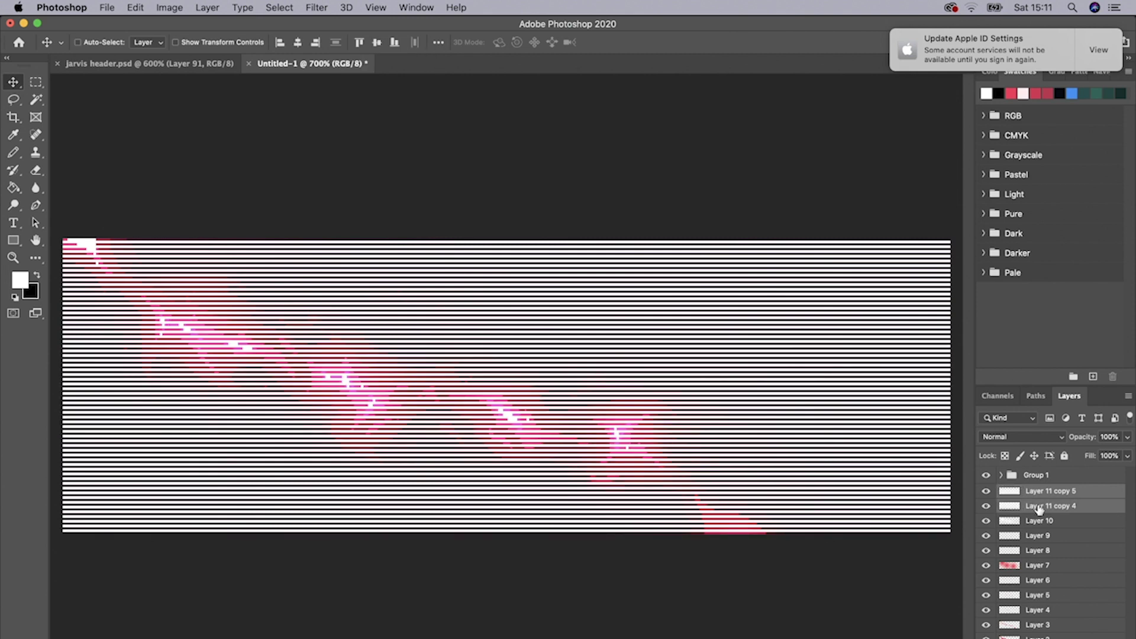
# Step: Set the top stripe layer's blend mode to Overlay and its opacity to 28
pyautogui.keyDown('super'); pyautogui.click(1040, 508); pyautogui.keyUp('super')
pyautogui.click(1029, 435)
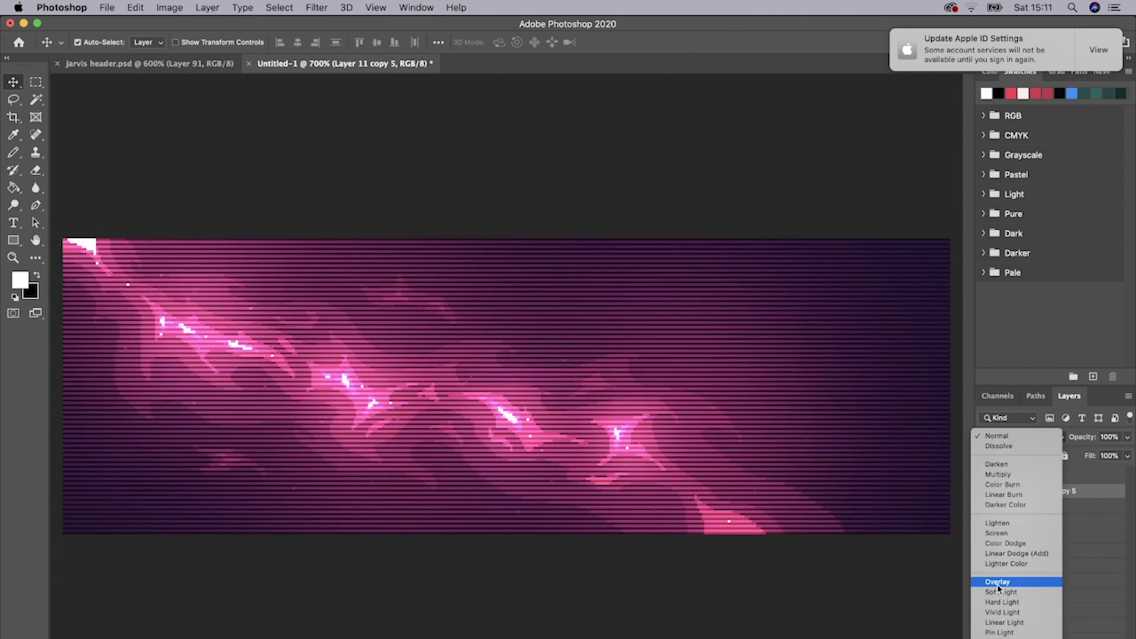
pyautogui.click(997, 584)
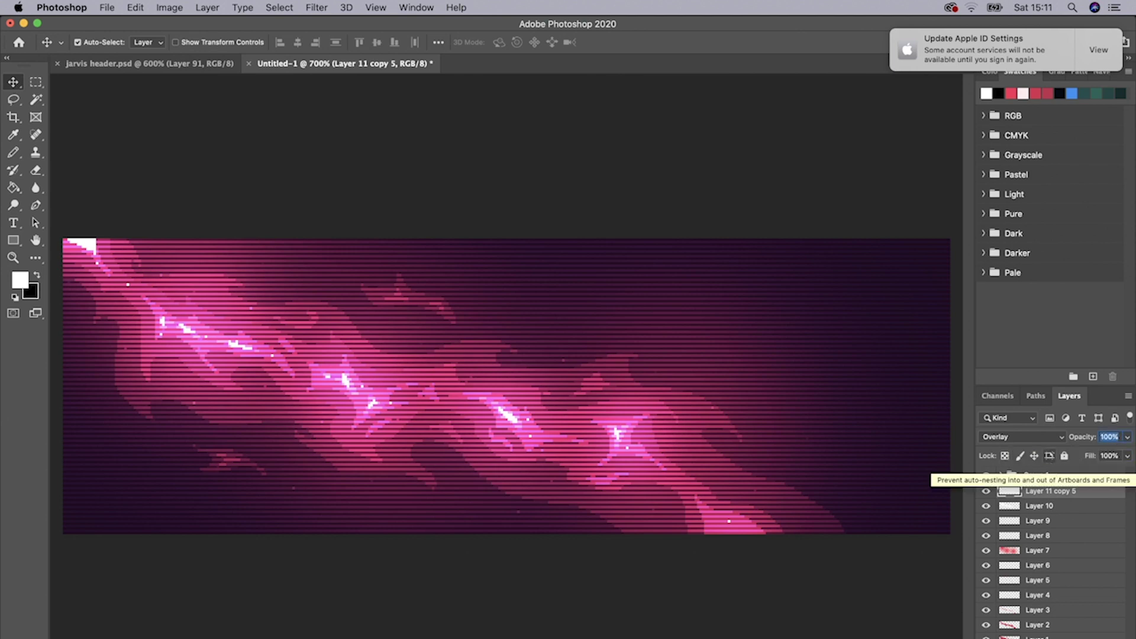
pyautogui.write('28')
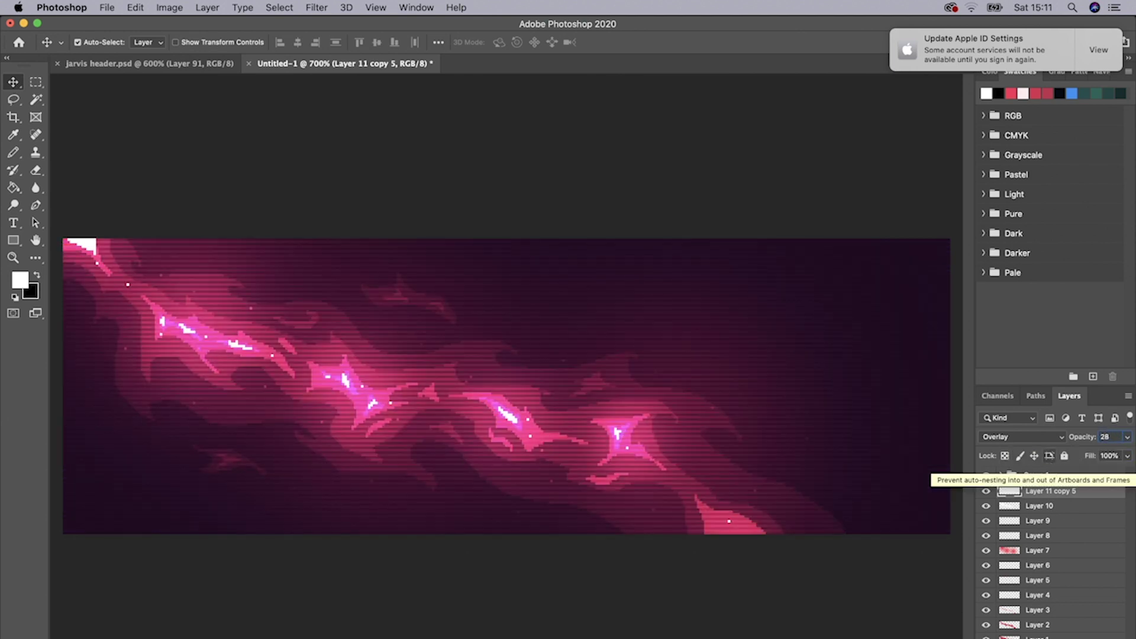